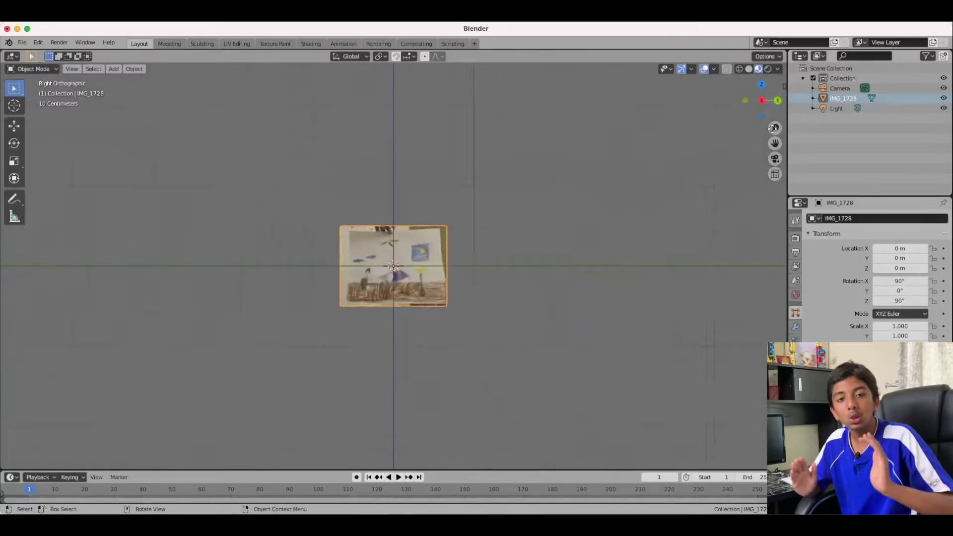
- Scale the drawing plane up to 2.249 and move it vertically
left_click_drag(773, 128, 758, 128)
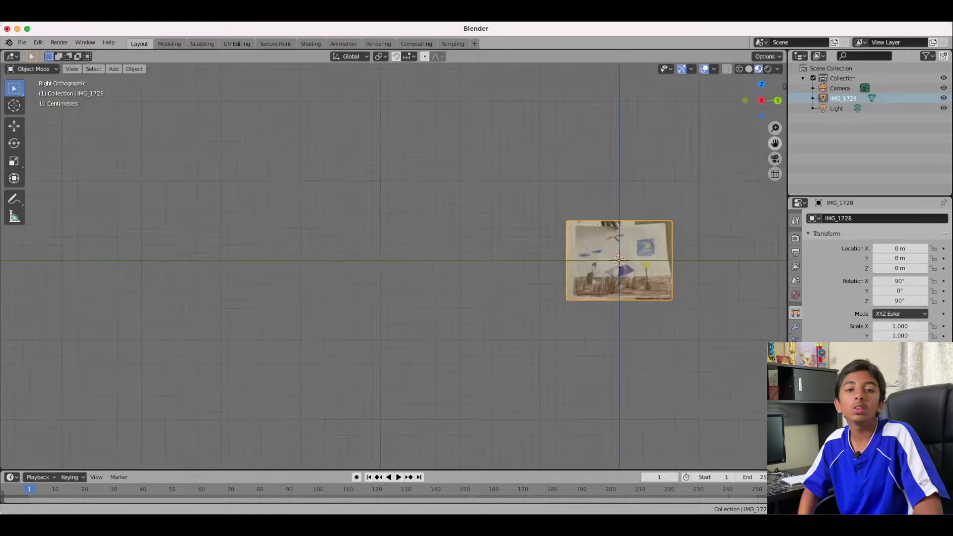
left_click_drag(774, 103, 759, 107)
key("s")
left_click(645, 208)
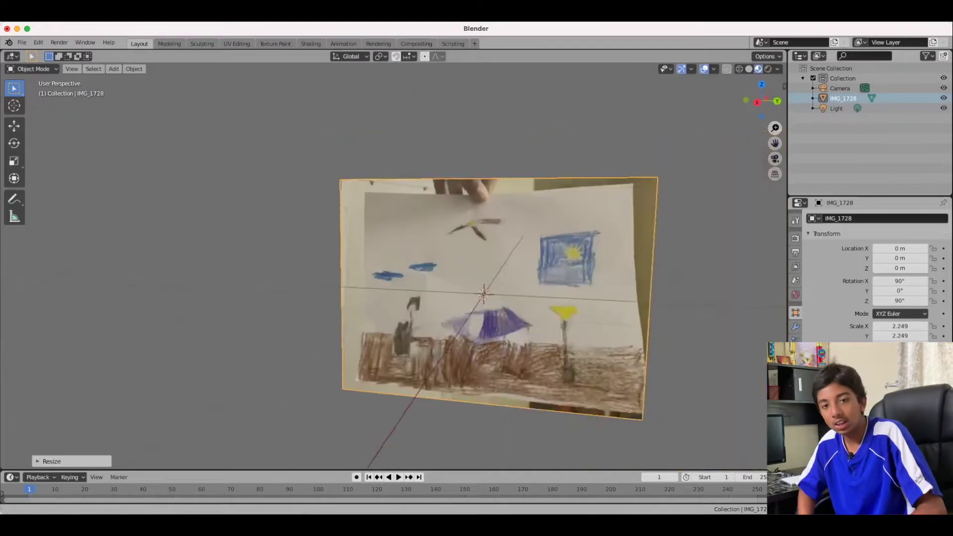
key("g")
key("z")
mouse_move(762, 102)
left_mouse_down()
mouse_move(749, 117)
mouse_move(764, 104)
mouse_move(784, 108)
mouse_move(764, 106)
left_mouse_up()
- Add a plane, enlarge it into a floor and extrude an edge up into a side wall
key("shift+a")
mouse_move(501, 266)
left_click(538, 165)
key("s")
key("Tab")
key("e")
left_click(324, 260)
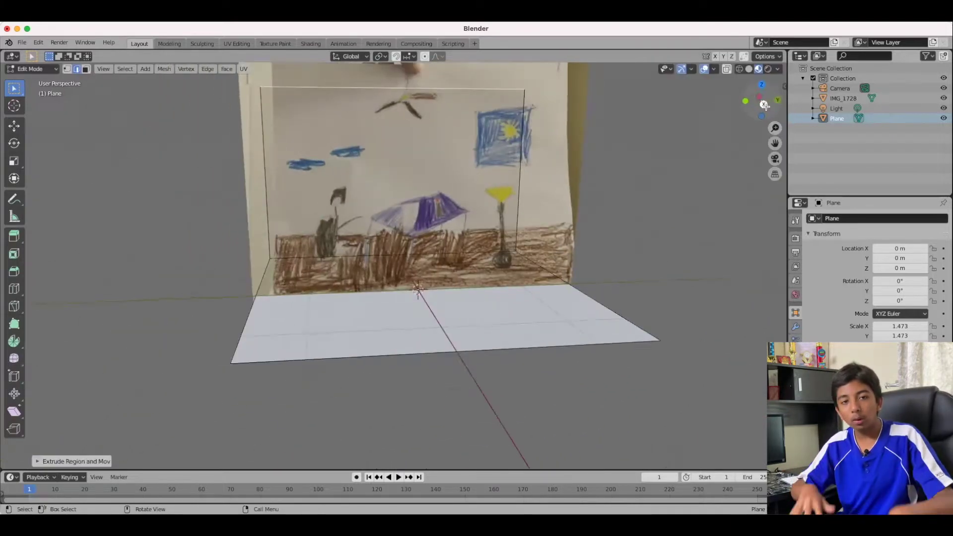
key("Tab")
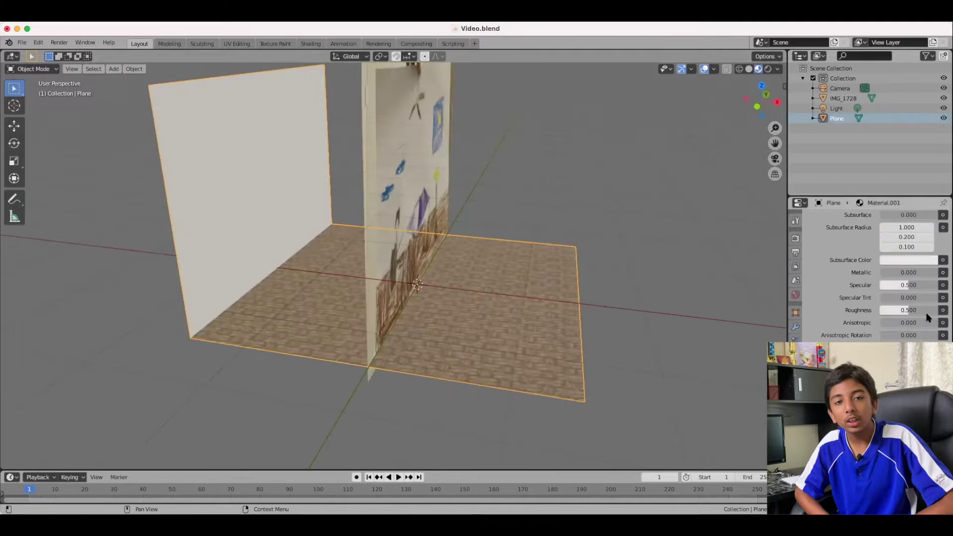
- Link a fabric image texture to the floor material's Roughness and set a particle system to Hair
left_click(942, 310)
left_click(724, 82)
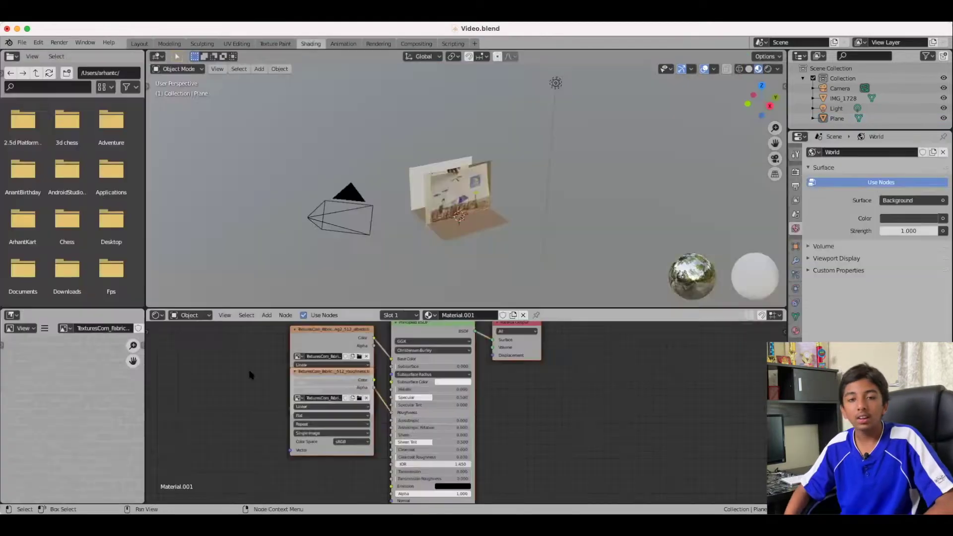
key("shift+a")
left_click(250, 374)
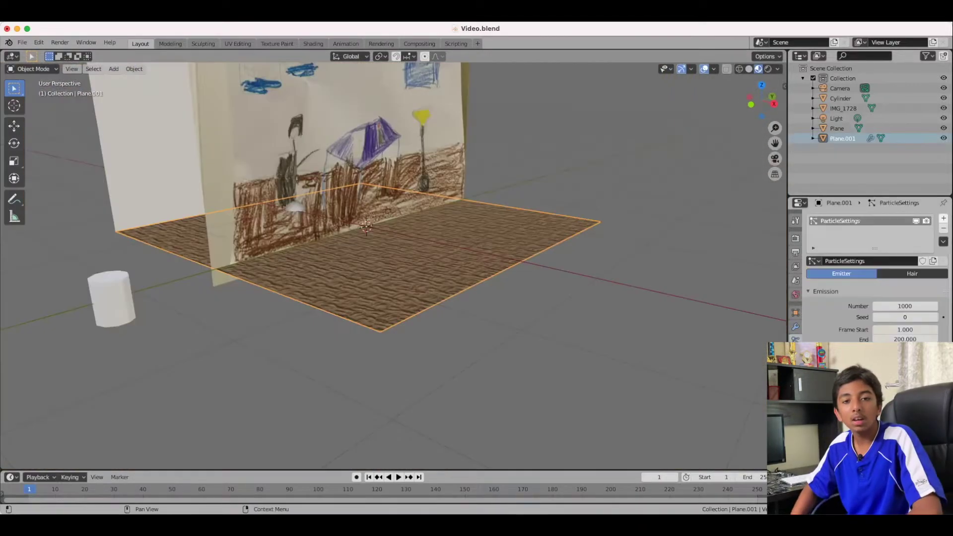
left_click(912, 274)
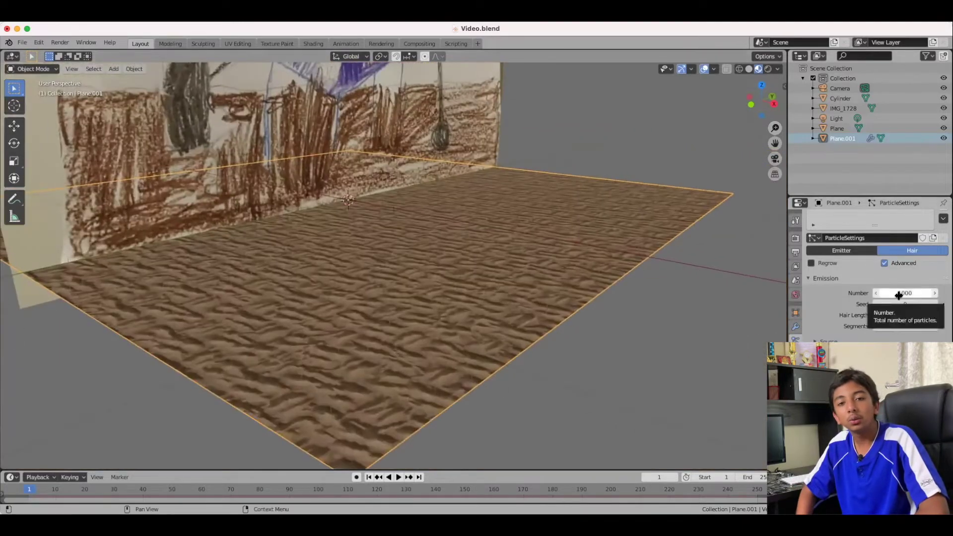
- Tune the hair particles: interpolated children, rendered as Cylinder instances at 0.050 scale
scroll(817, 311, "down", 3)
scroll(902, 261, "down", 4)
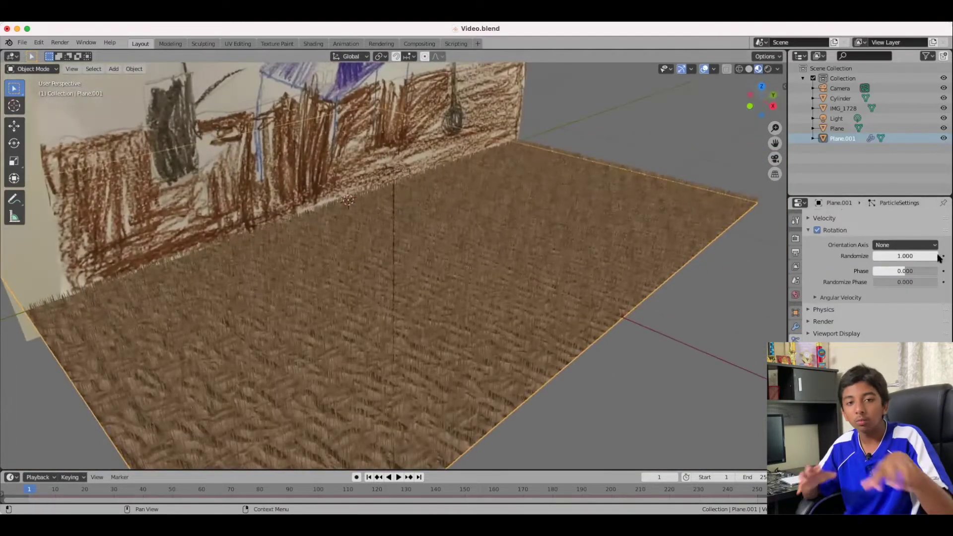
scroll(939, 257, "up", 1)
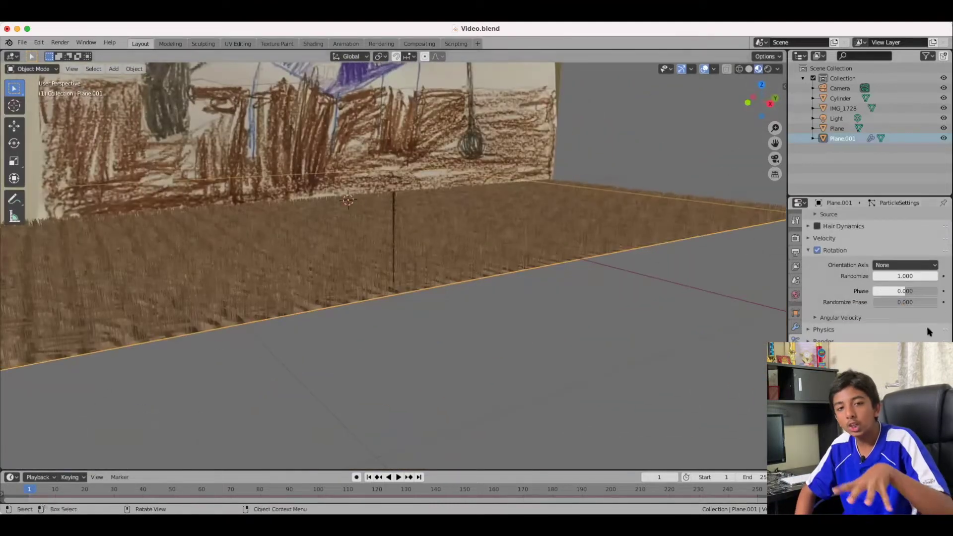
scroll(929, 331, "down", 5)
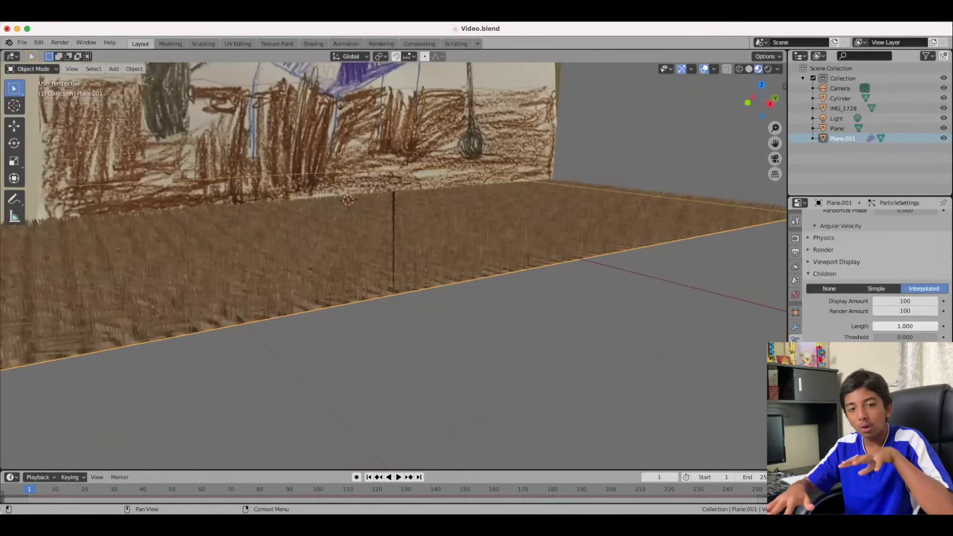
scroll(875, 273, "down", 3)
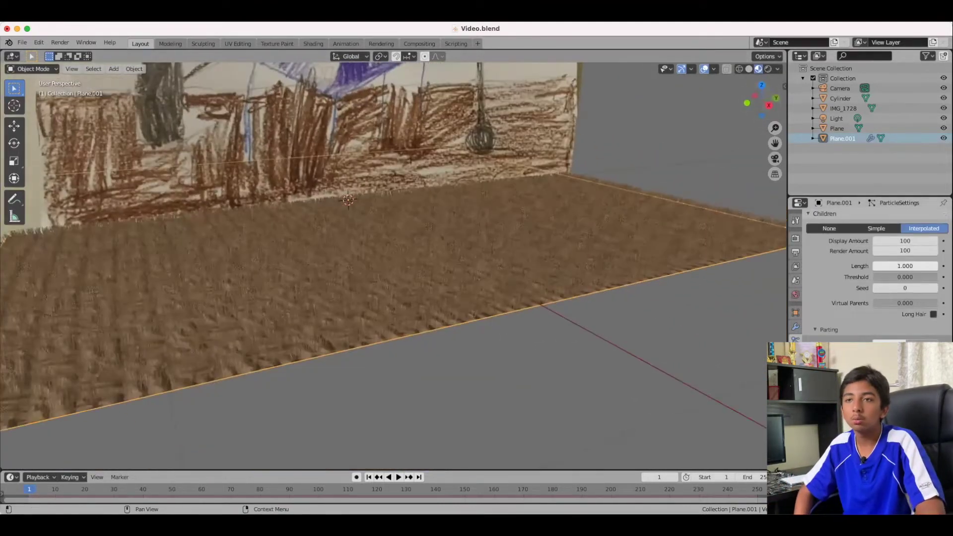
scroll(840, 288, "up", 10)
scroll(839, 287, "down", 10)
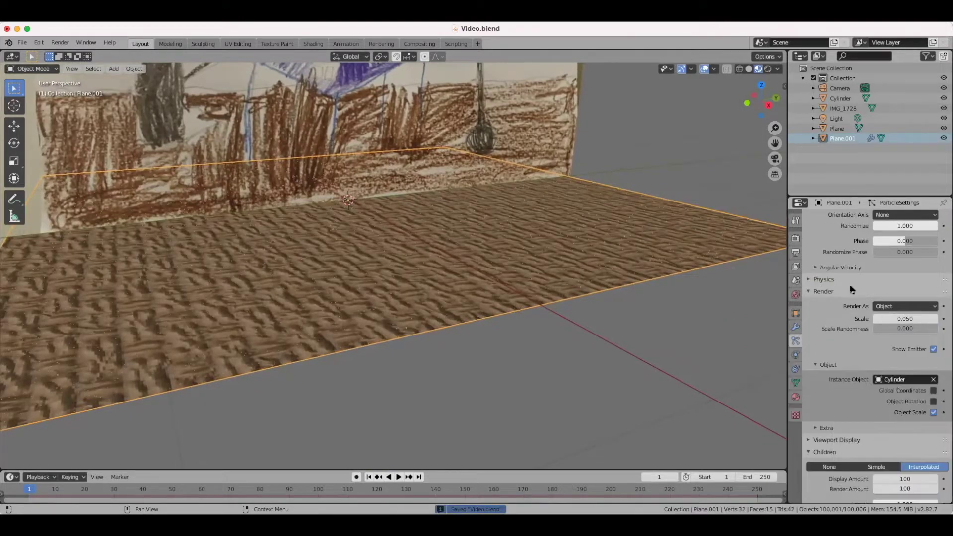
scroll(393, 248, "down", 3)
scroll(906, 469, "down", 1)
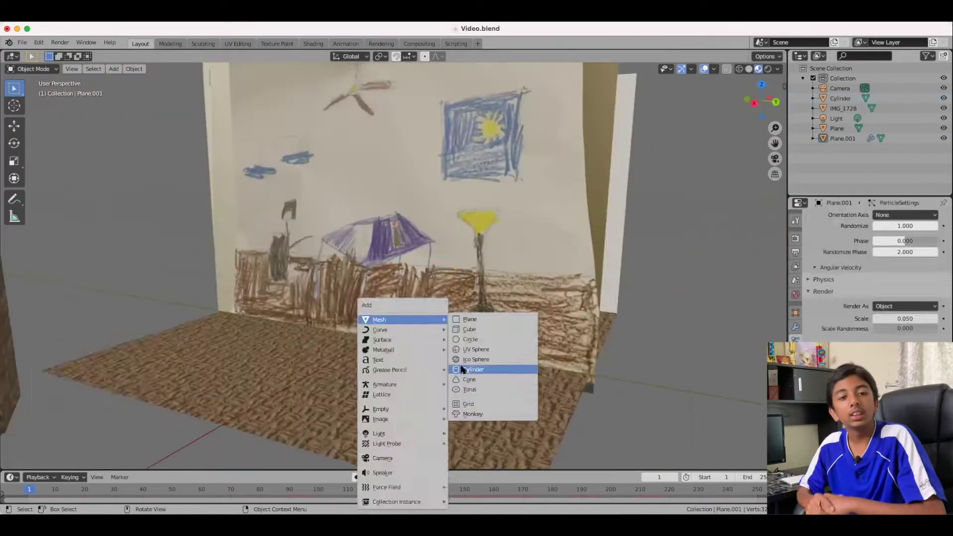
- Add a cylinder on the floor, then shrink and raise its top face
left_click(461, 369)
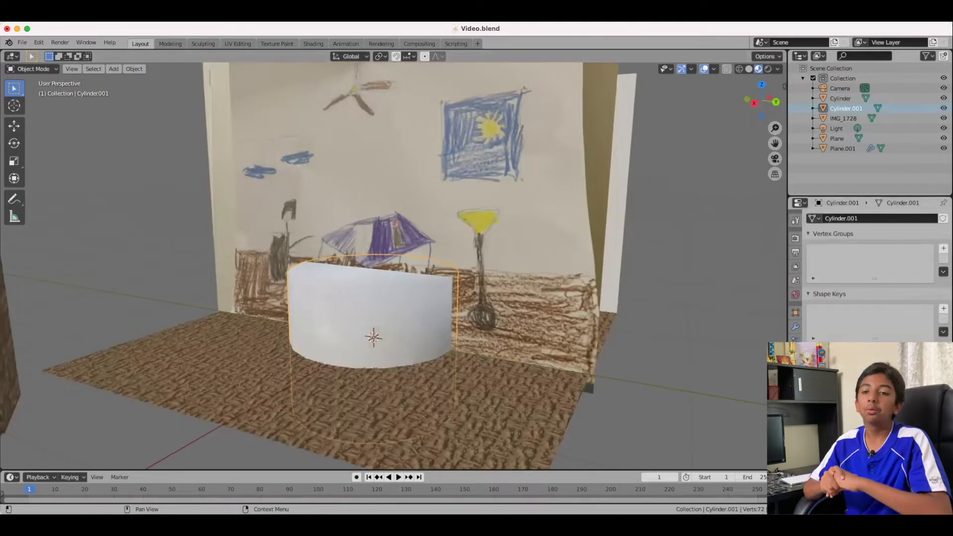
key("g")
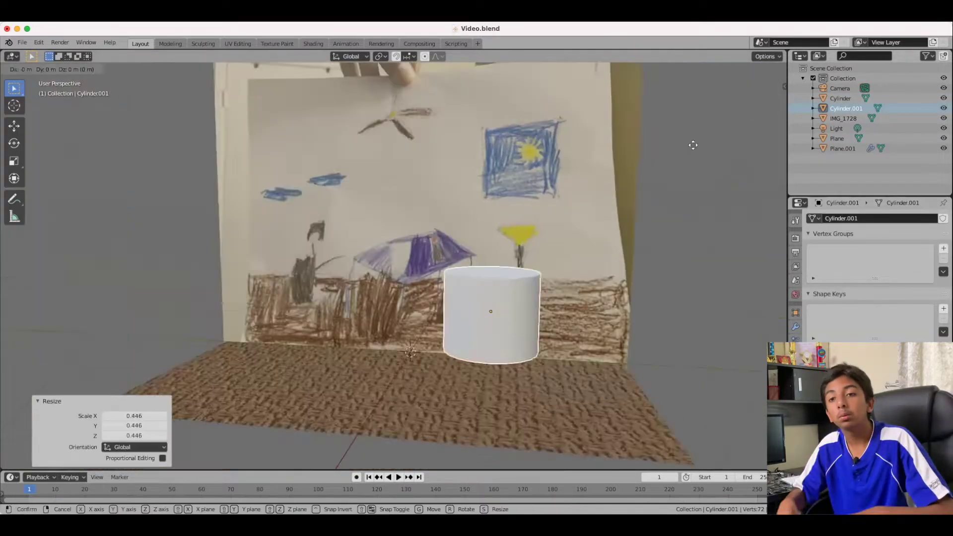
left_click(568, 320)
key("Tab")
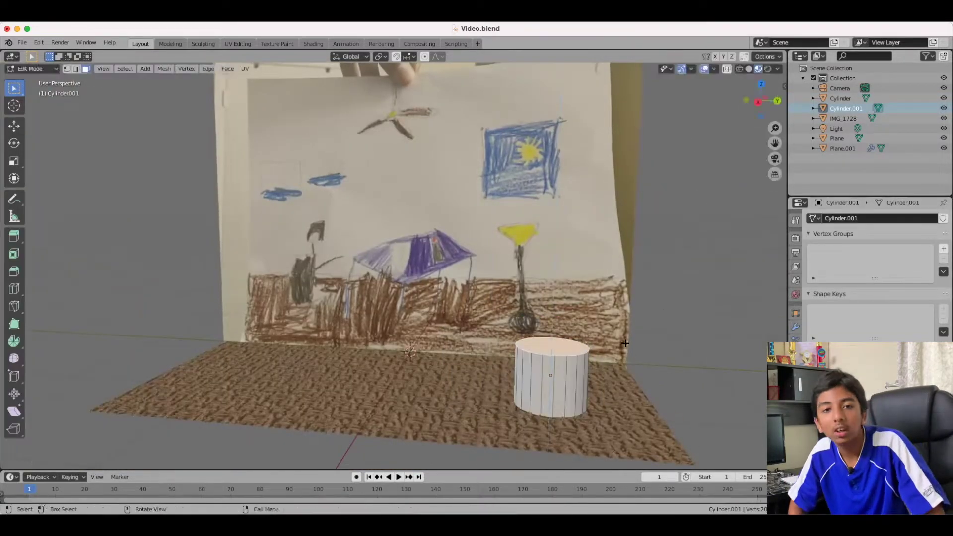
key("s")
left_click(581, 360)
key("g")
key("z")
- Extrude the cylinder top into a narrow neck and then a tall lamp stem
key("e")
left_click(594, 369)
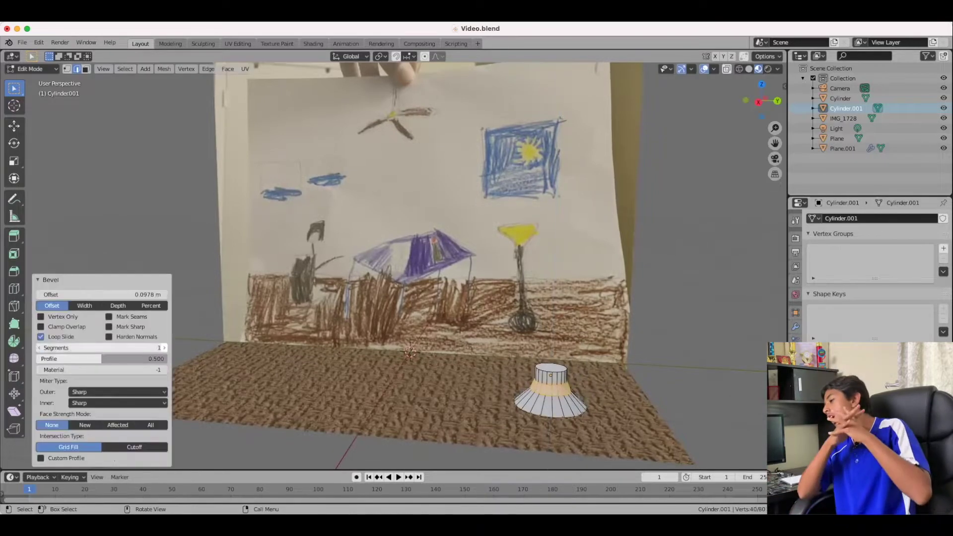
key("s")
left_click(549, 383)
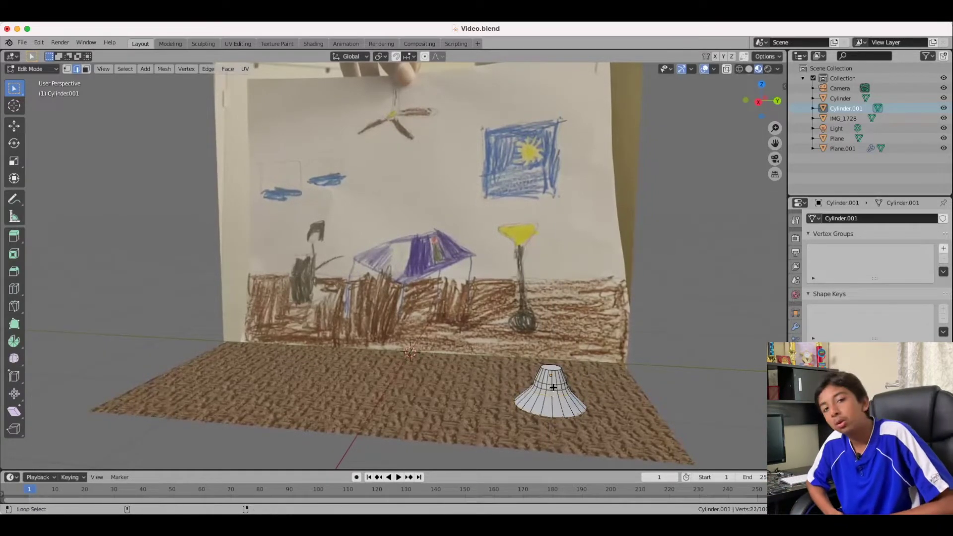
key("e")
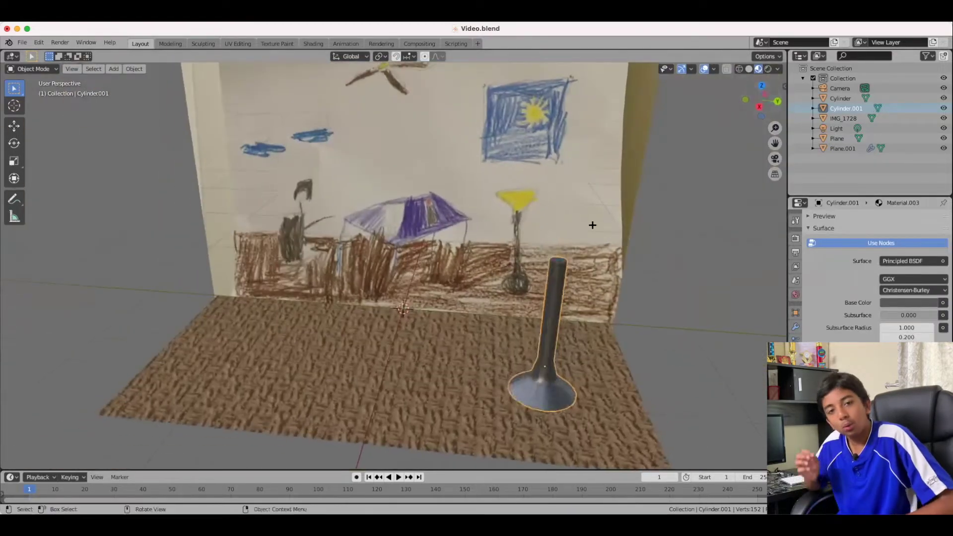
key("Tab")
- Snap the 3D cursor to the stem top and add a cone there
middle_click_drag(591, 223, 730, 119)
key("shift+s")
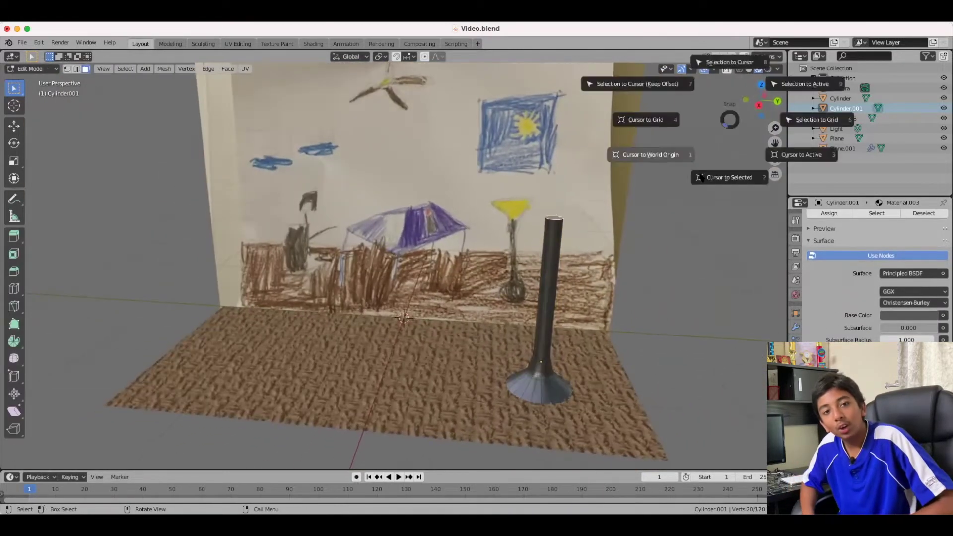
left_click(701, 177)
key("period")
left_click(629, 240)
- Flip the cone 180° around X and lower it onto the stem
key("r")
key("x")
key("1")
key("8")
key("0")
key("Return")
key("g")
key("z")
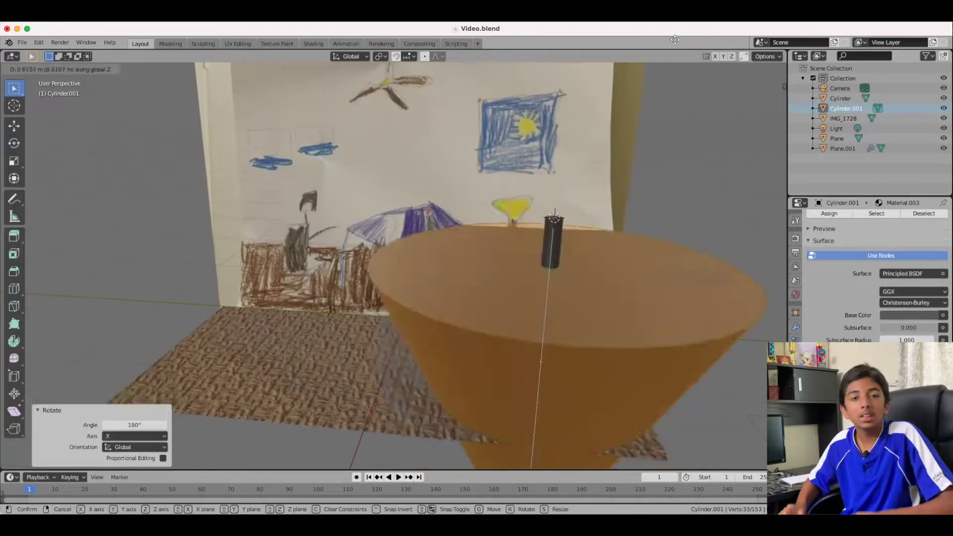
left_click(667, 259)
- Flatten the cone vertically and extrude its top face down to shape the shade
key("s")
key("z")
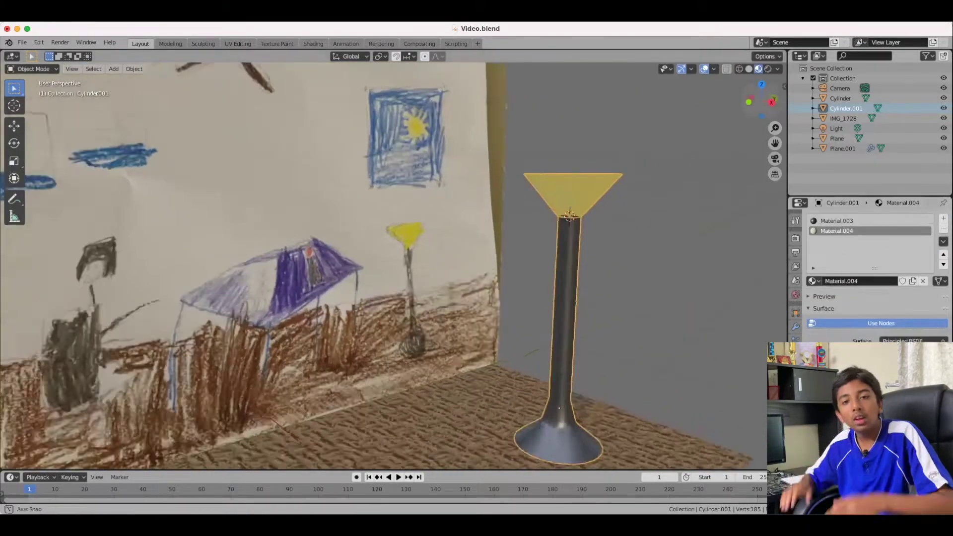
scroll(886, 281, "down", 5)
left_click_drag(908, 249, 919, 248)
scroll(921, 233, "down", 2)
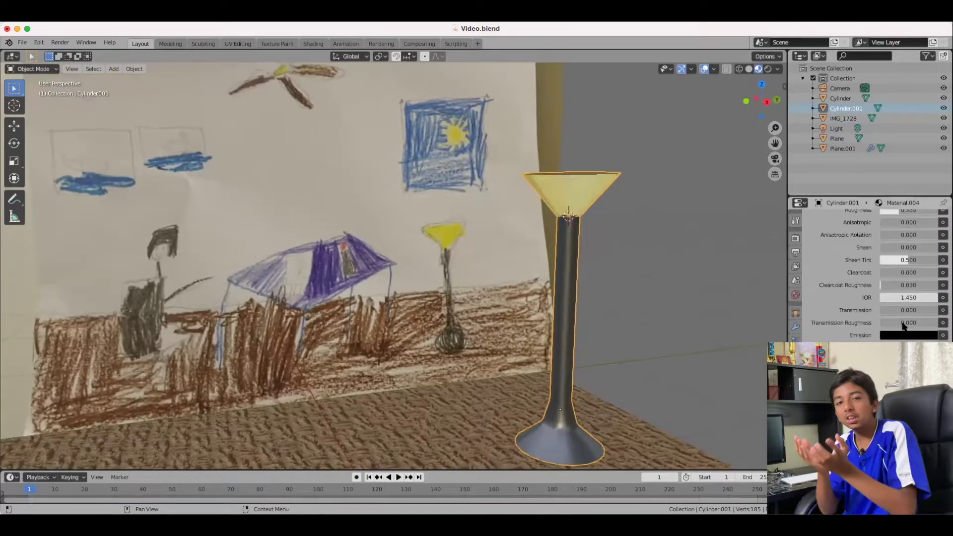
middle_click_drag(568, 214, 526, 221)
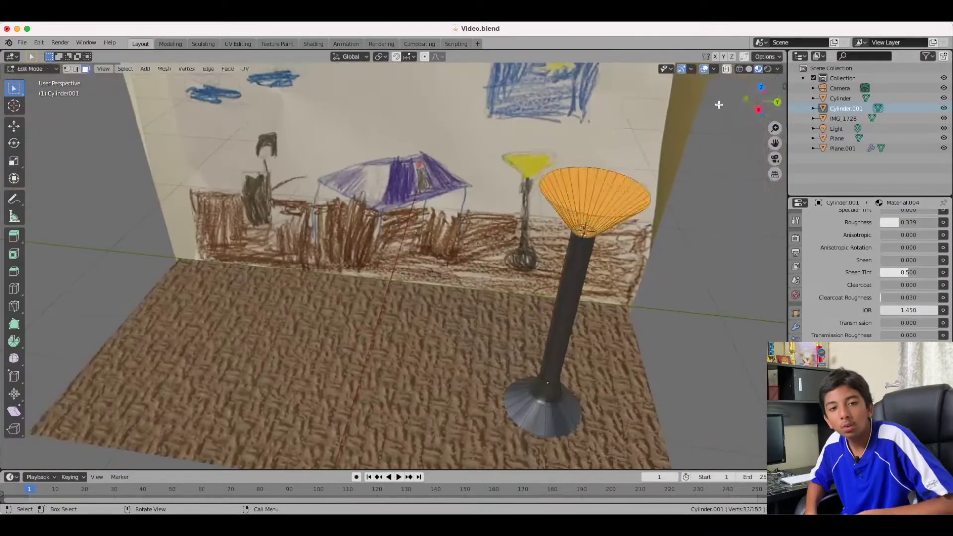
left_click(585, 229)
key("e")
key("s")
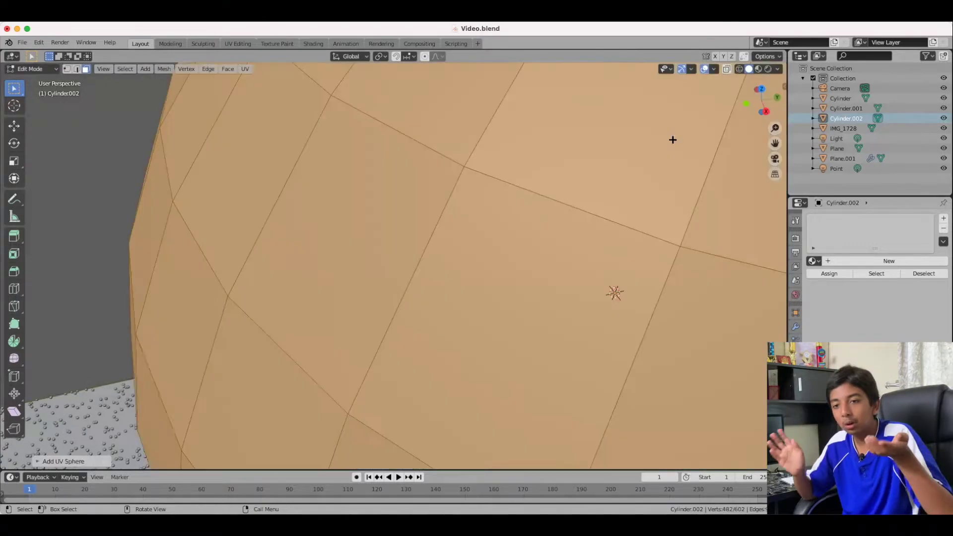
- Add a sphere bulb inside the lamp shade, adjusting its segment count
left_click(60, 460)
double_click(147, 352)
type("1")
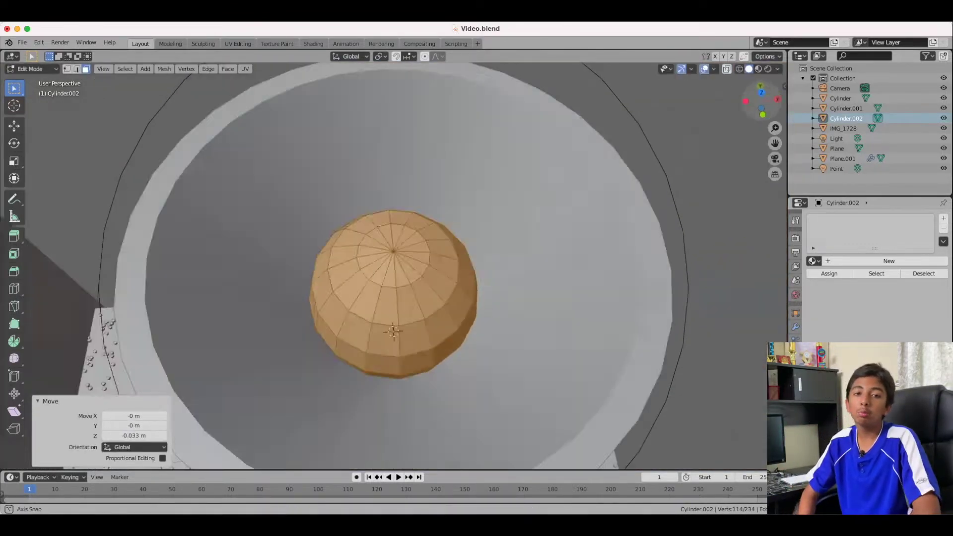
middle_click_drag(512, 170, 491, 218)
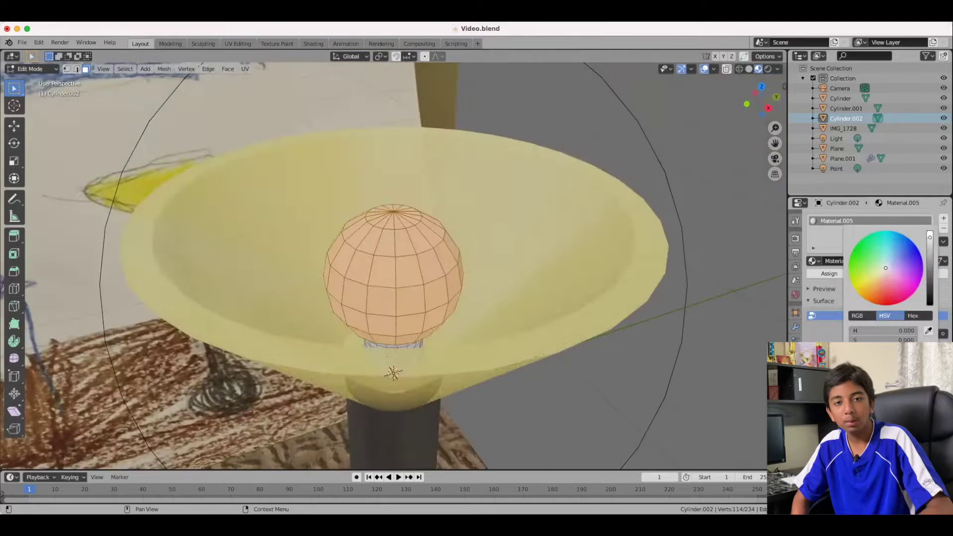
right_click(390, 256)
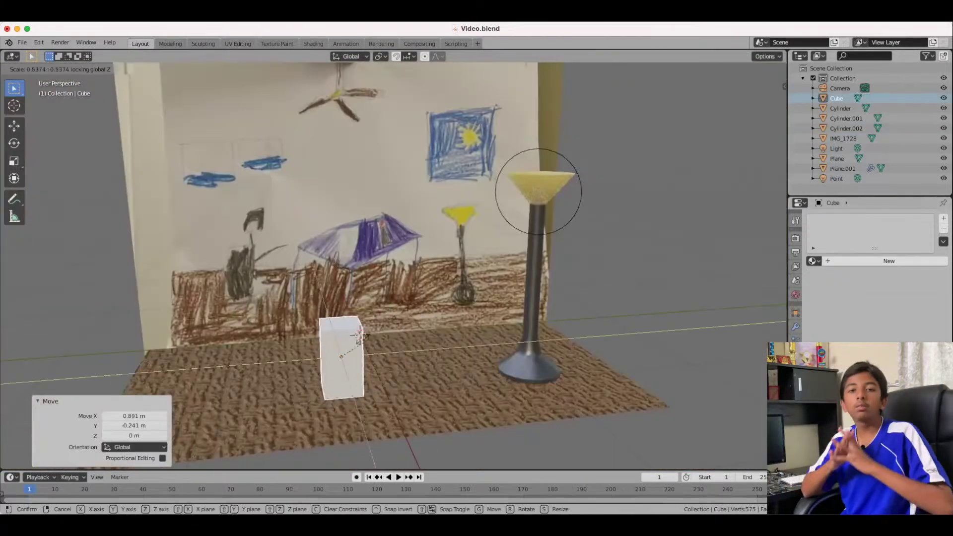
middle_click_drag(397, 248, 382, 218)
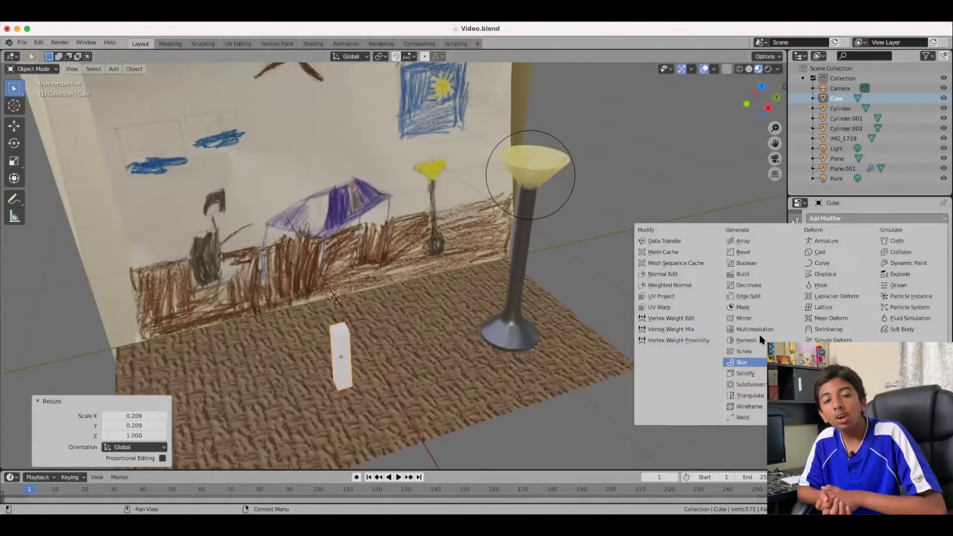
- Add a Mirror modifier to the leg block and offset it along X and Y into four legs
left_click(733, 363)
key("Tab")
key("g")
key("x")
key("Return")
key("g")
key("y")
key("Return")
key("Tab")
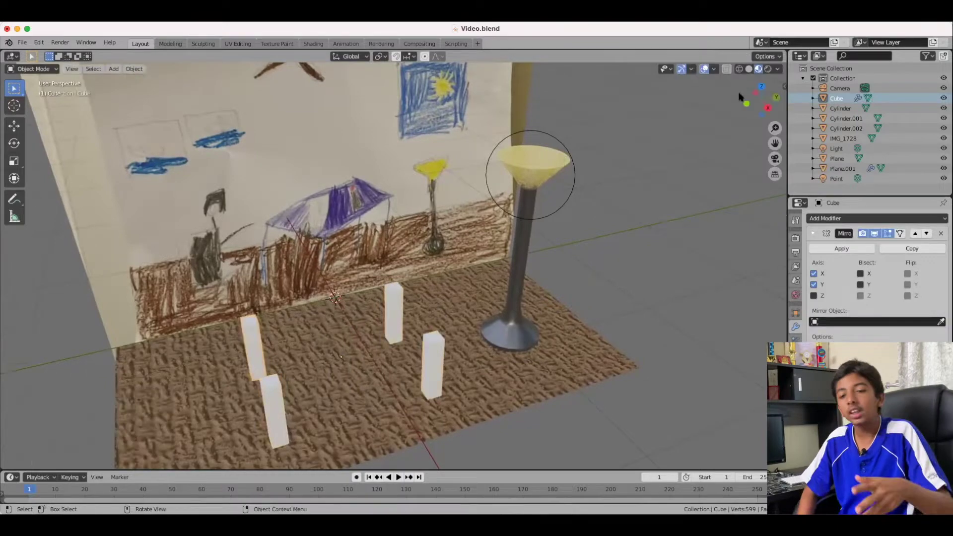
key("shift+s")
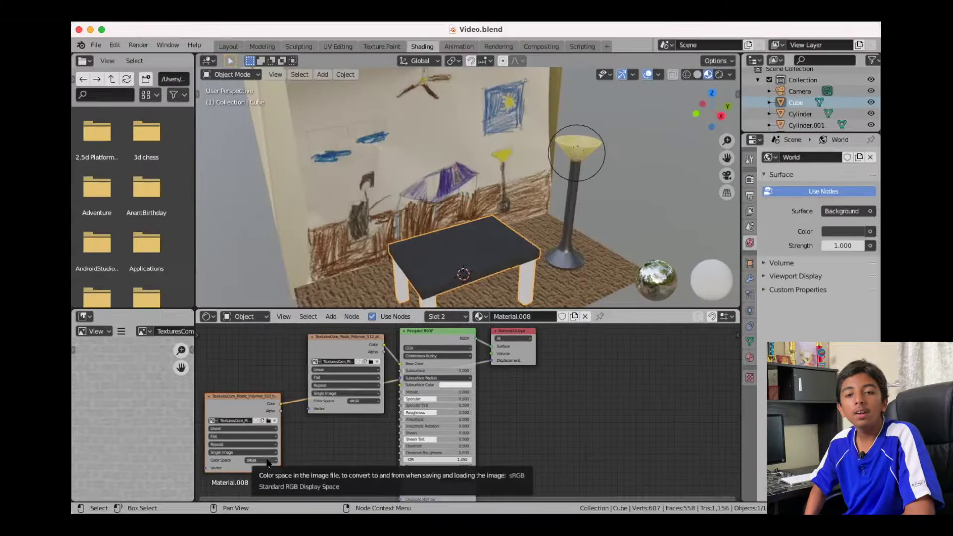
- Add an image texture node to the table material and connect it to the shader
key("shift+a")
left_click(377, 330)
left_click_drag(382, 450, 386, 450)
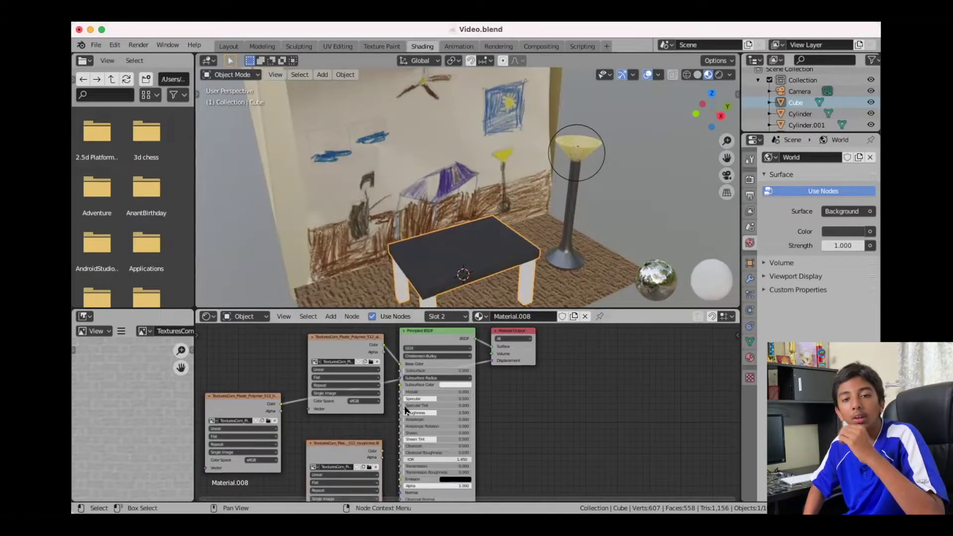
scroll(466, 223, "up", 5)
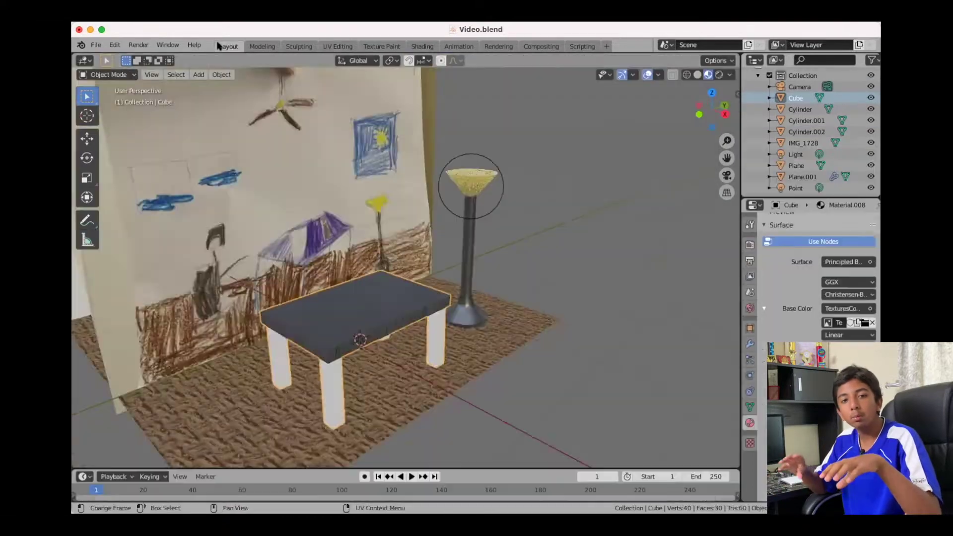
scroll(268, 283, "up", 5)
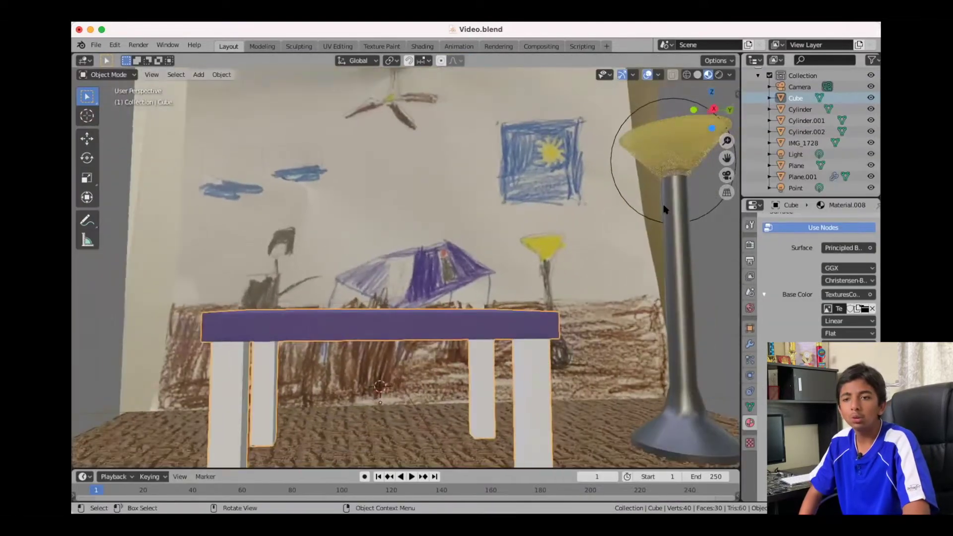
scroll(789, 222, "up", 5)
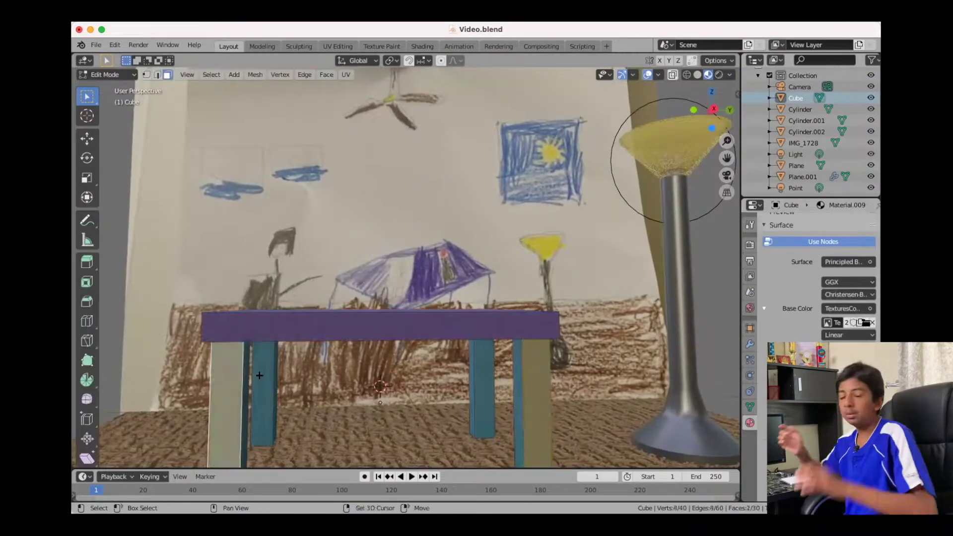
scroll(861, 335, "down", 5)
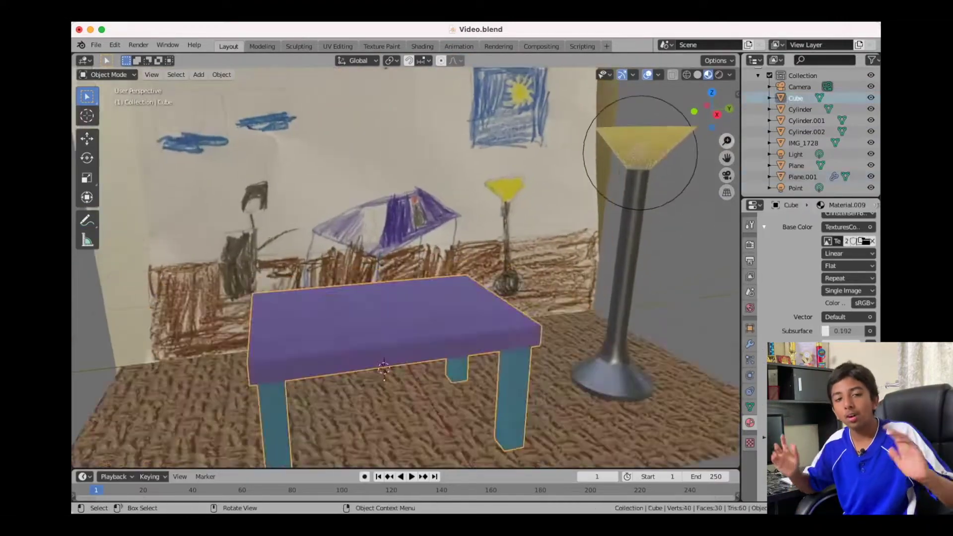
- Add and scale cubes for the chair's legs and seat beside the table
key("shift+a")
left_click(471, 305)
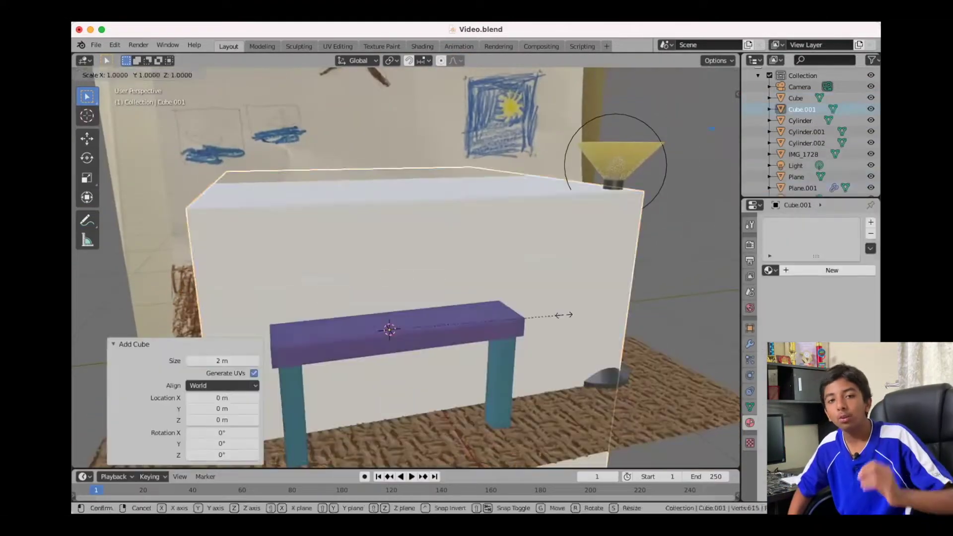
key("s")
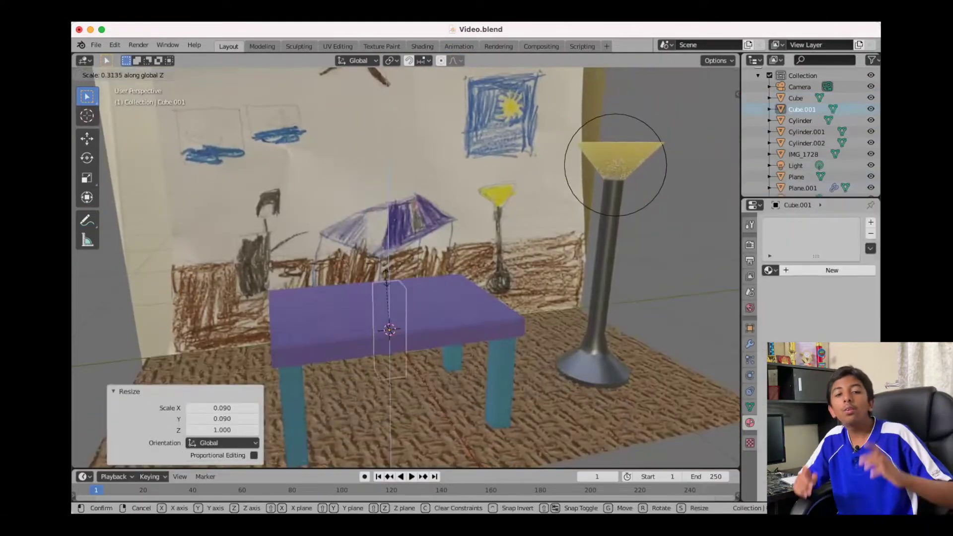
middle_click_drag(386, 271, 277, 278)
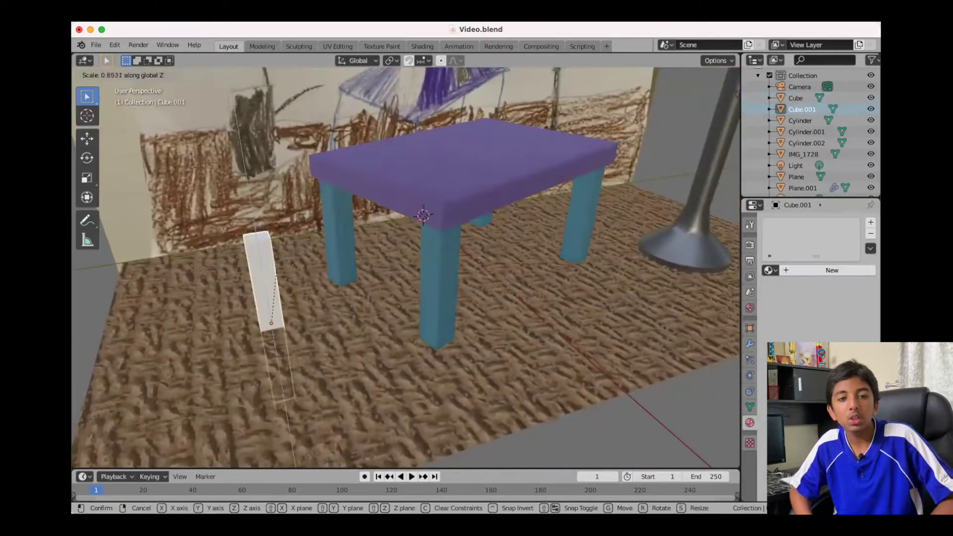
middle_click_drag(669, 100, 436, 233)
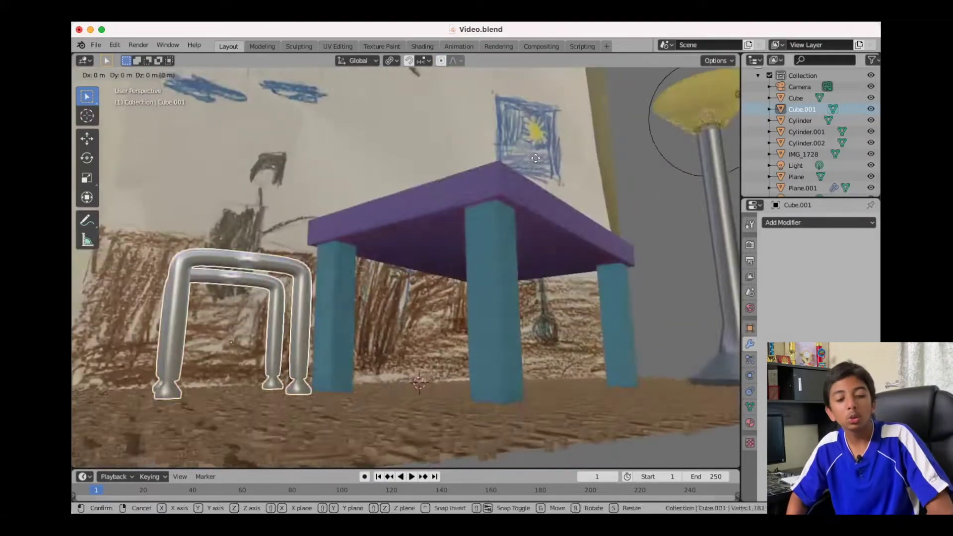
left_click(365, 275)
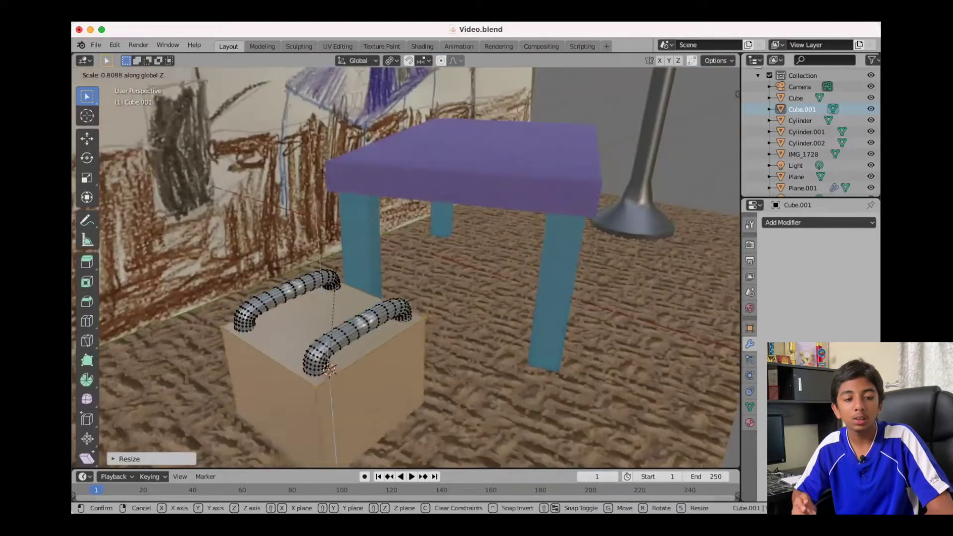
middle_click_drag(378, 217, 409, 257)
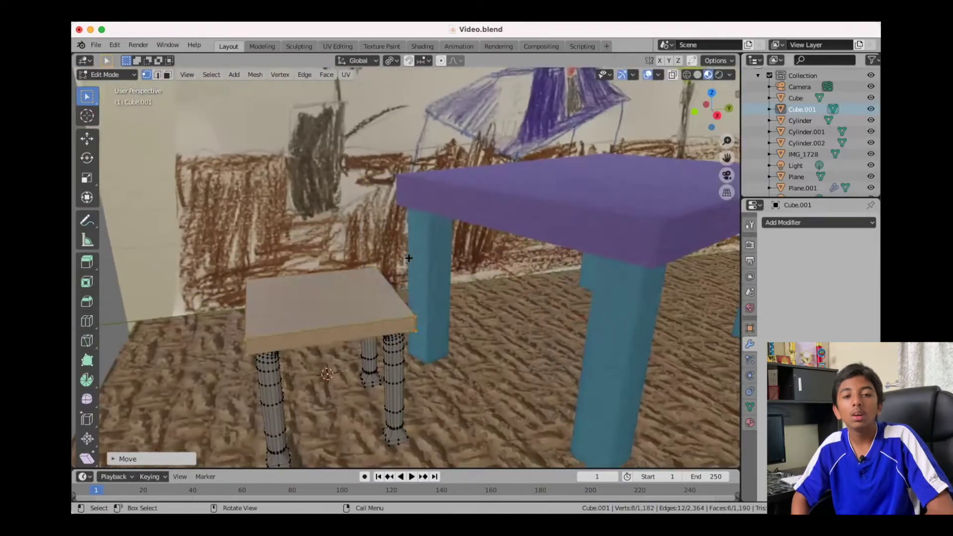
left_click(750, 422)
key("Tab")
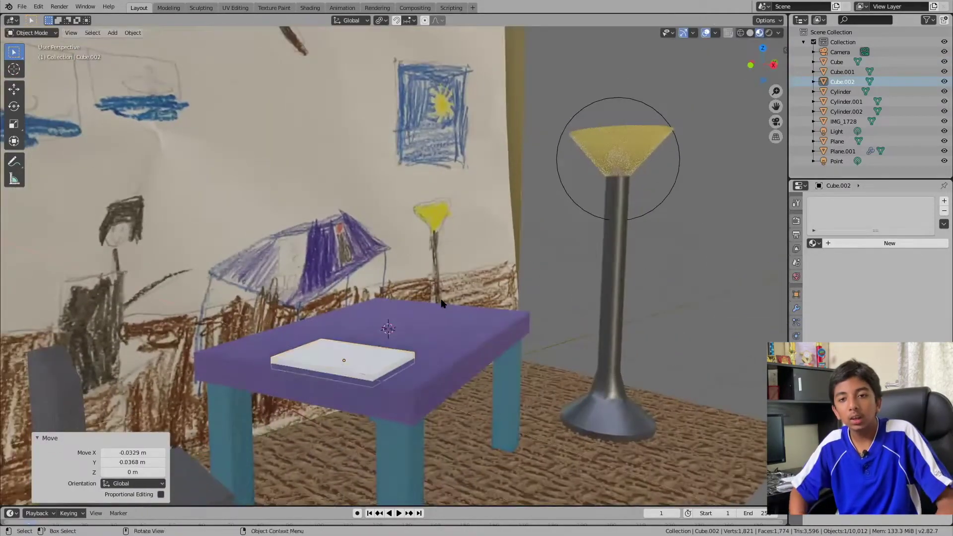
- Subdivide the laptop slab's top face and push key faces down 1 cm into keys
key("Tab")
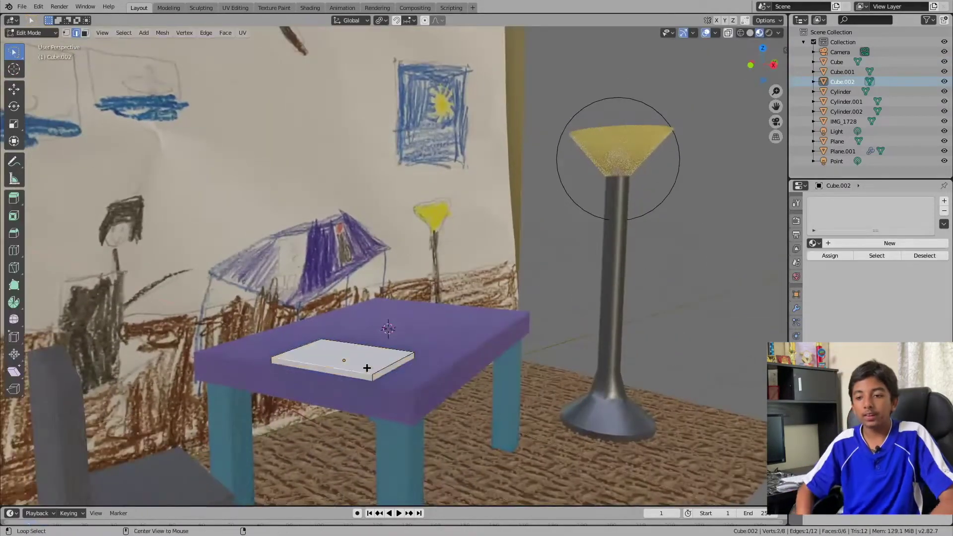
right_click(310, 218)
left_click(310, 222)
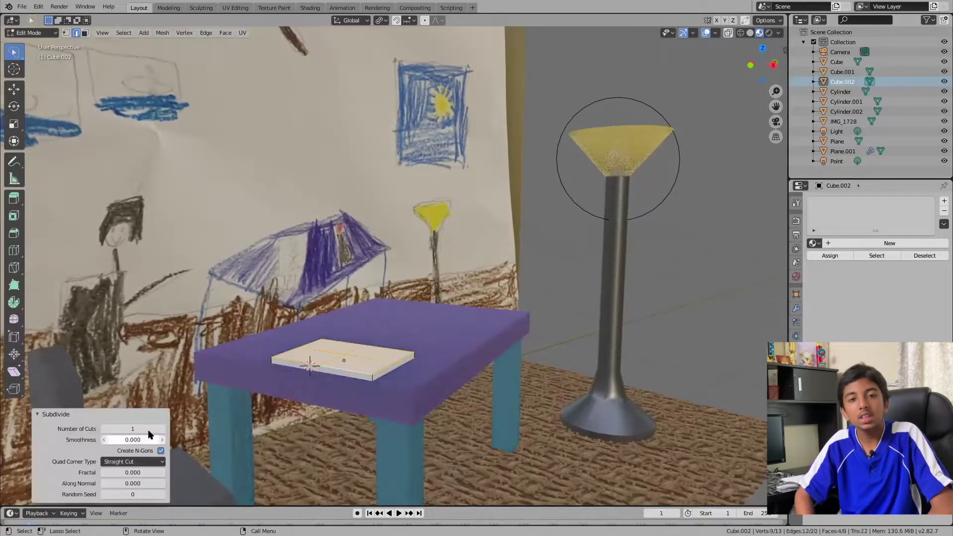
scroll(165, 434, "up", 2, "ctrl")
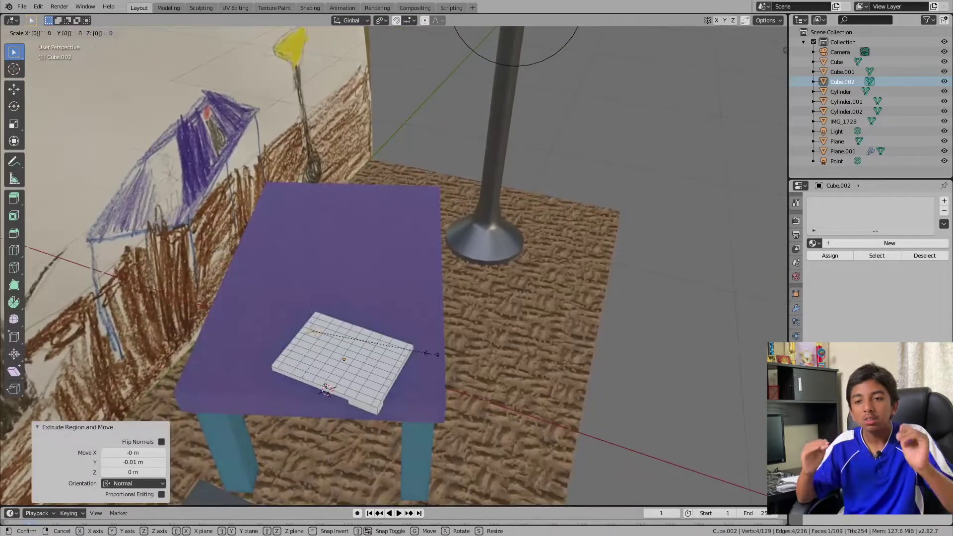
left_click(321, 349)
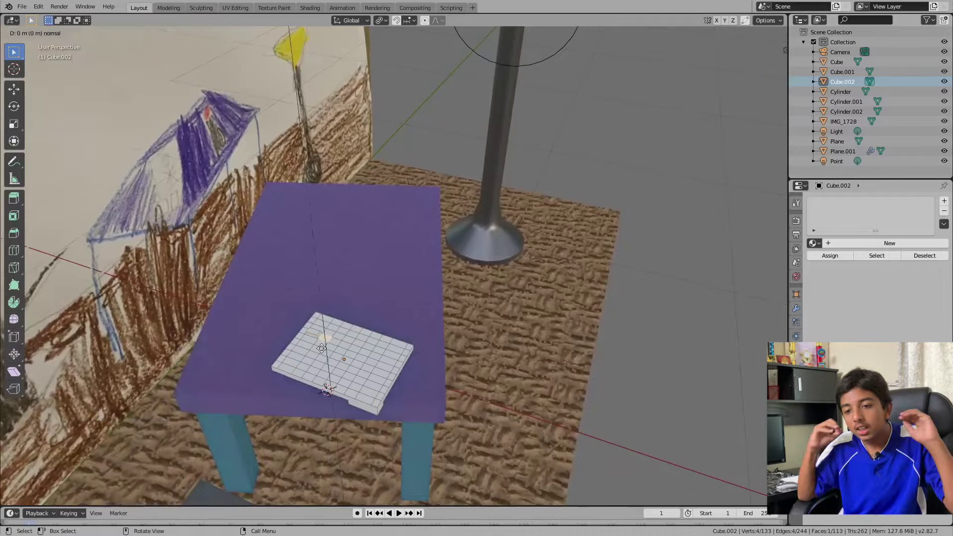
left_click(322, 349)
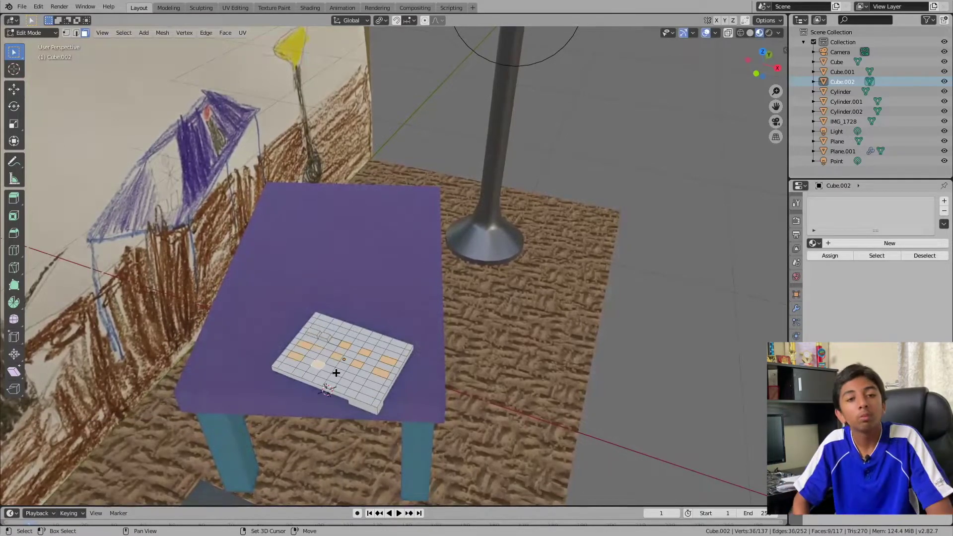
key("Escape")
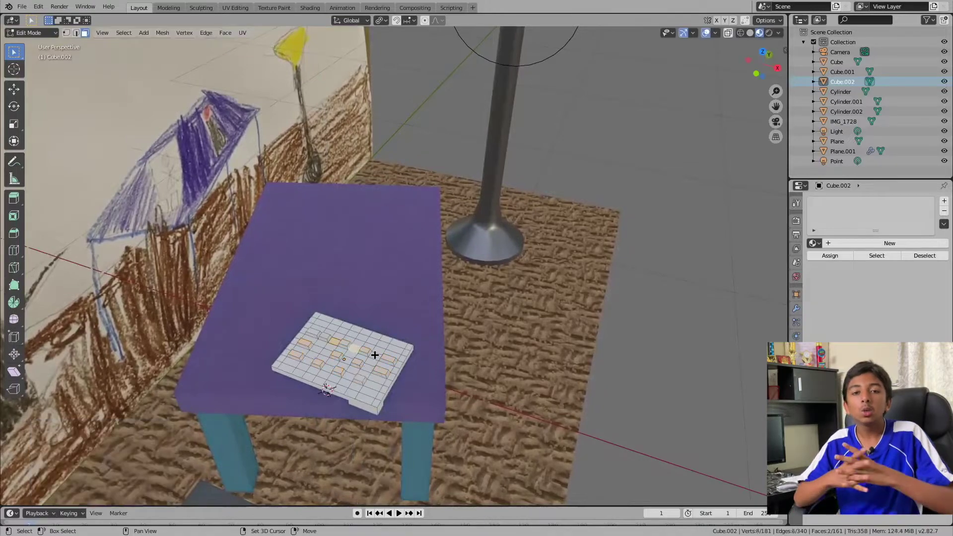
key("e")
left_click(375, 389)
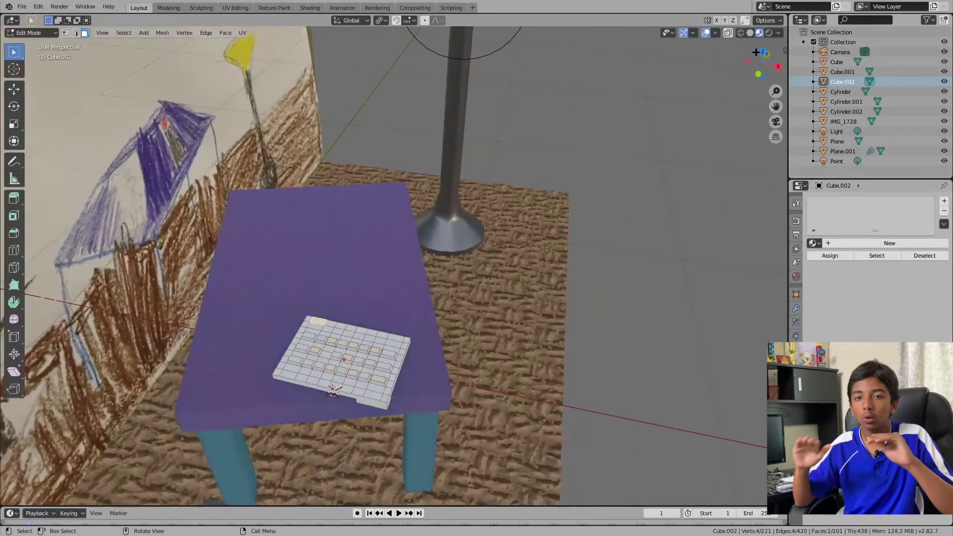
- Raise the screen from the laptop's back edge and inset the screen face
key("KP_7")
key("b")
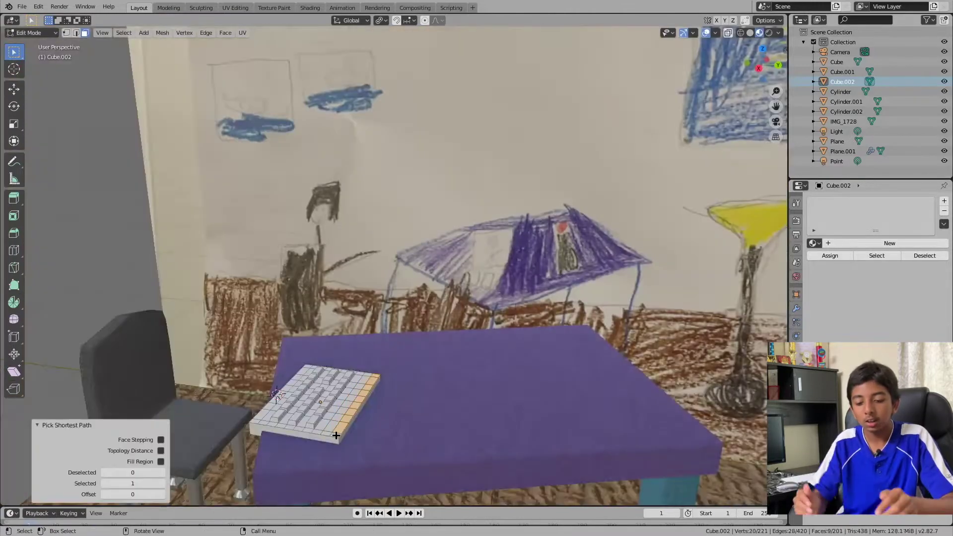
right_click(278, 288)
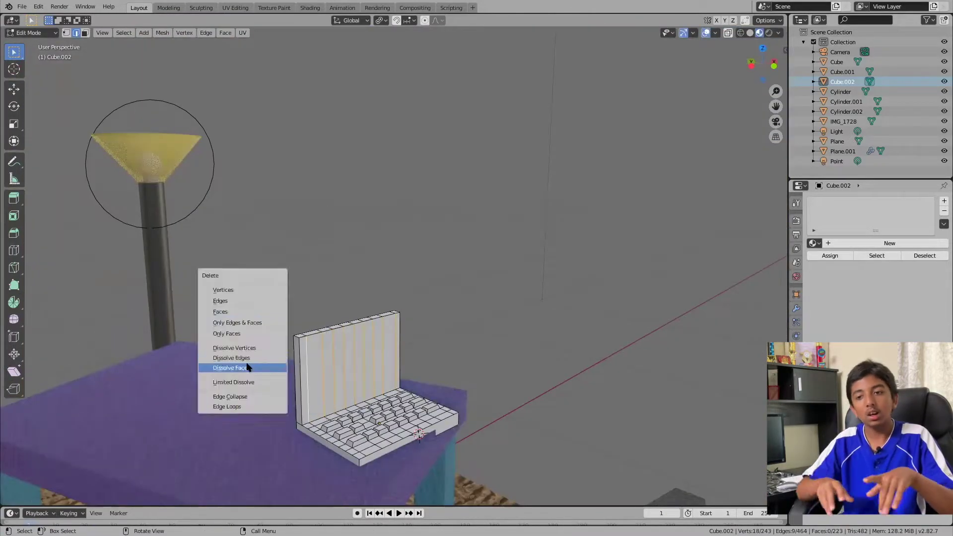
left_click(244, 362)
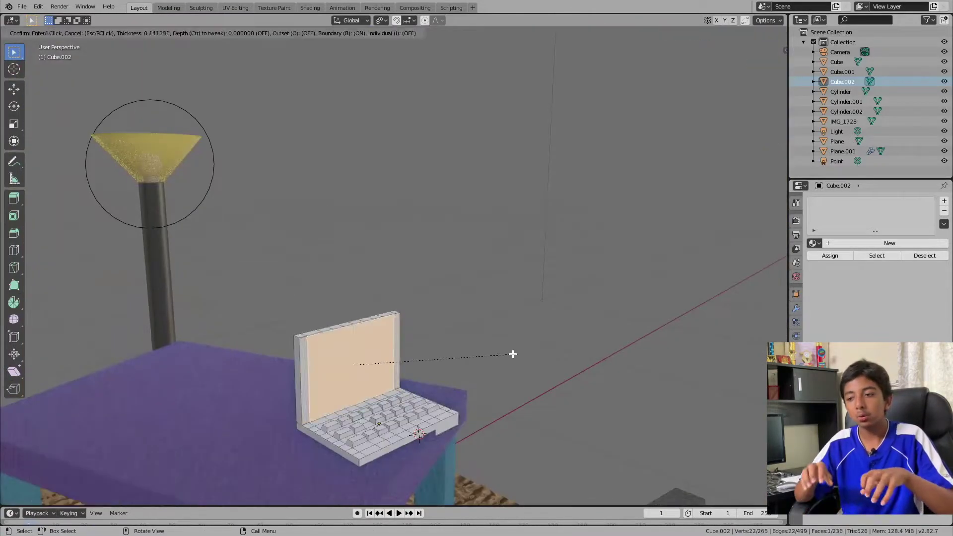
left_click(505, 347)
middle_click_drag(505, 347, 546, 348)
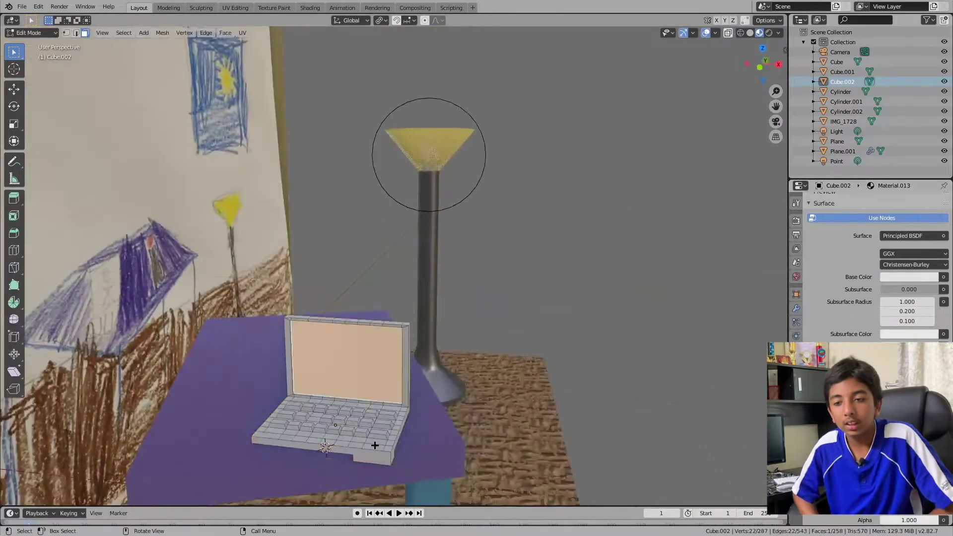
- Give selected laptop keys new orange, green and pink material slots
key("KP_7")
key("b")
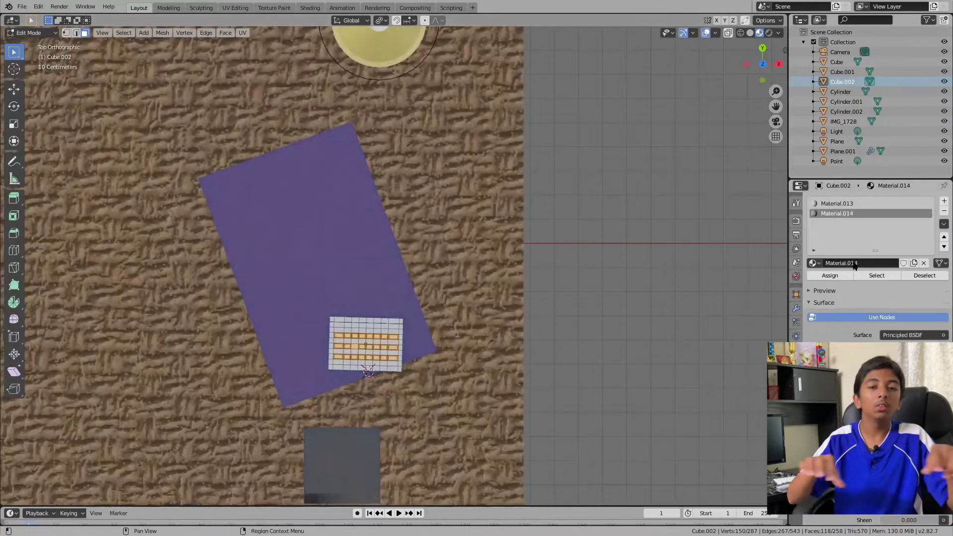
middle_click_drag(447, 347, 385, 450)
left_click(545, 456)
left_click(943, 200)
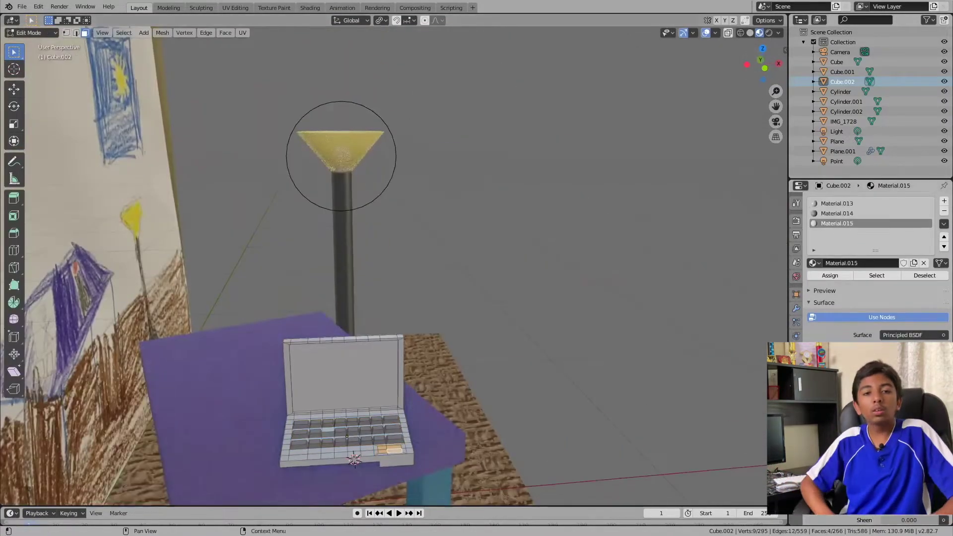
left_click(333, 452)
left_click(481, 456)
left_click(943, 200)
left_click(813, 262)
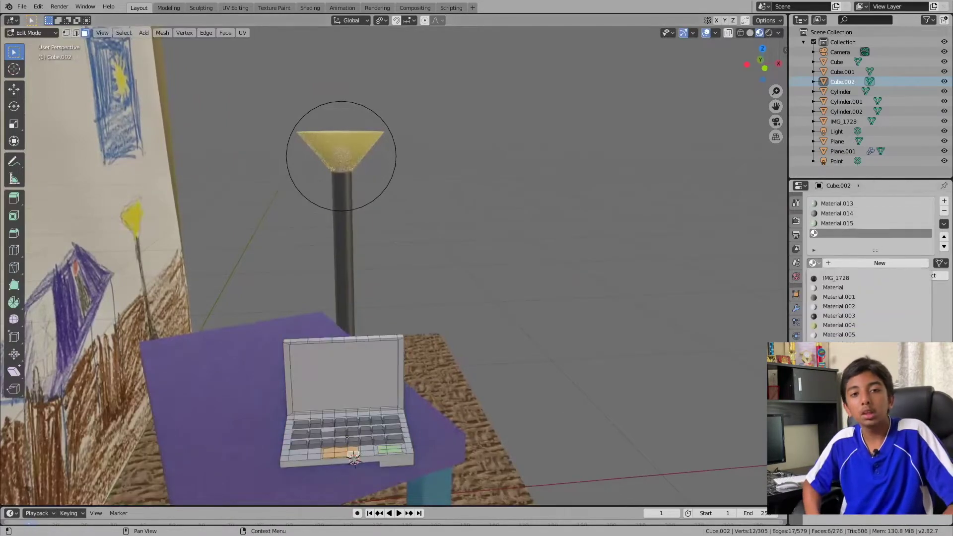
key("Tab")
- Browse to Documents > ArhantsNewGame > Video for the video-call screenshot
mouse_move(714, 91)
middle_mouse_down()
mouse_move(468, 323)
mouse_move(389, 359)
middle_mouse_up()
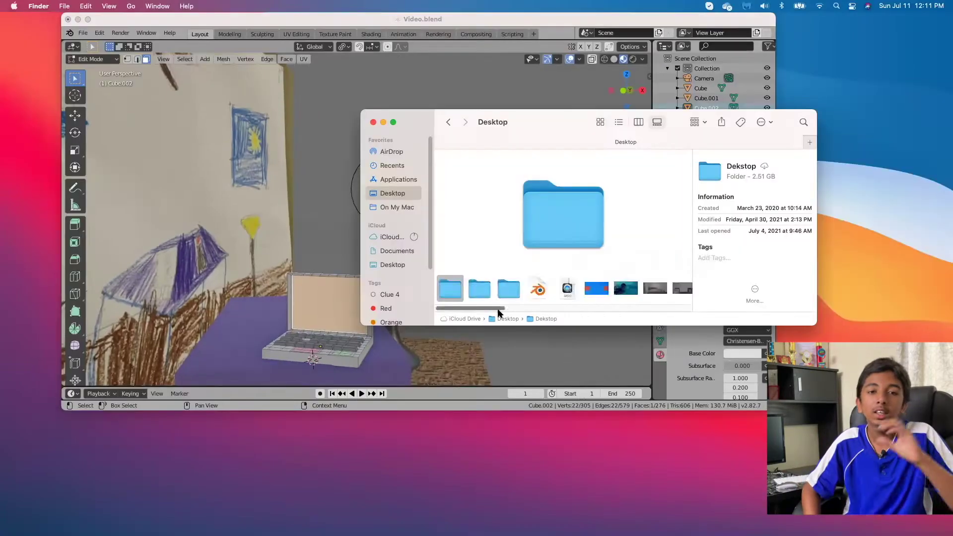
left_click(581, 287)
left_click(130, 6)
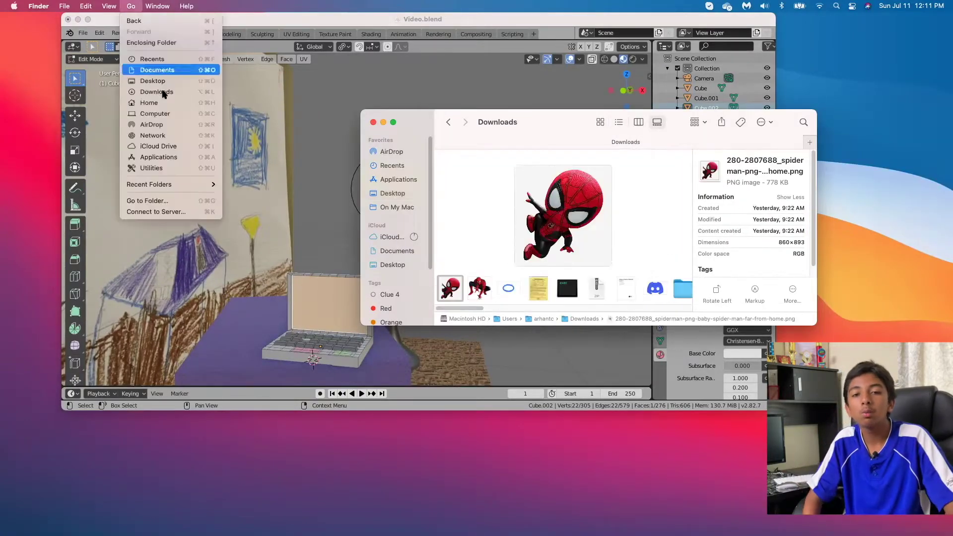
left_click(159, 68)
left_click(478, 212)
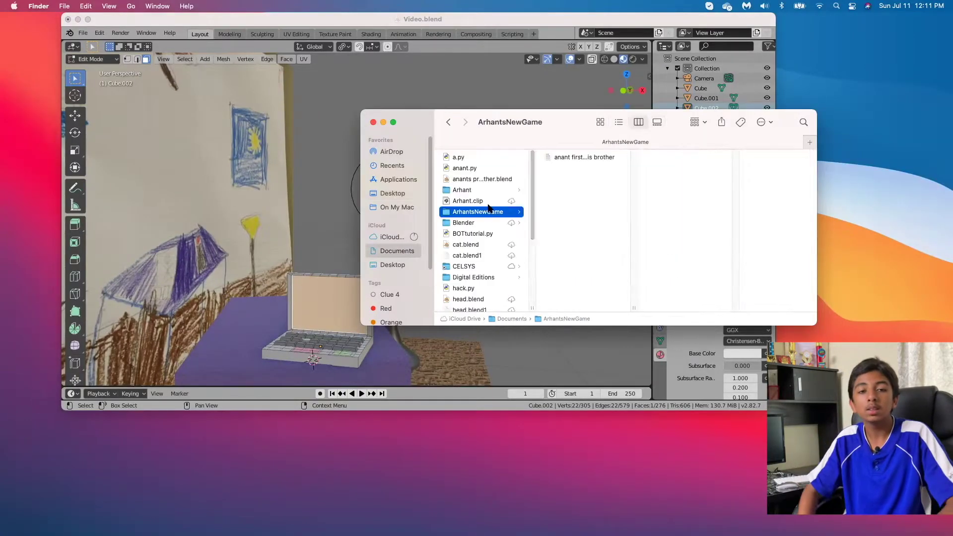
left_click(670, 247)
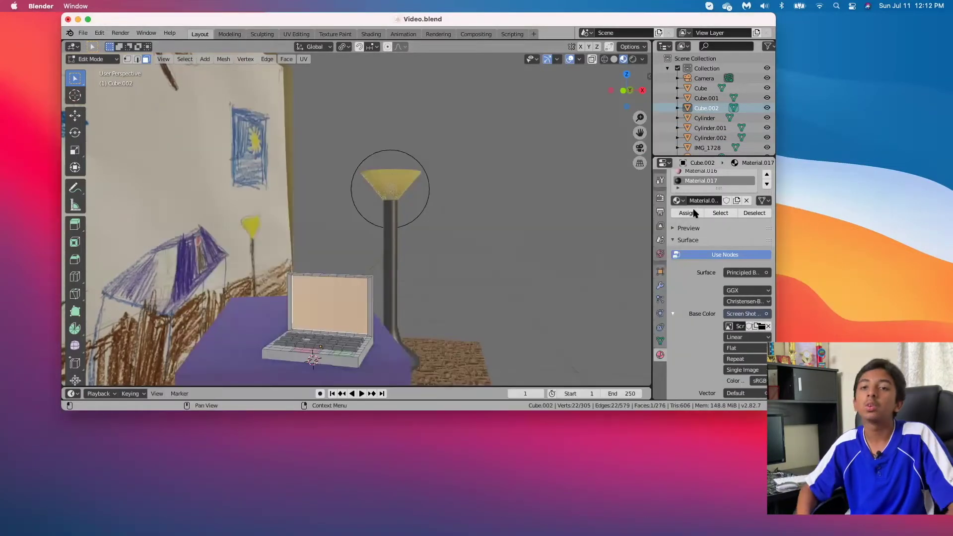
- Project the screen face's UVs from view and scale them to fit the screenshot
key("u")
left_click(321, 283)
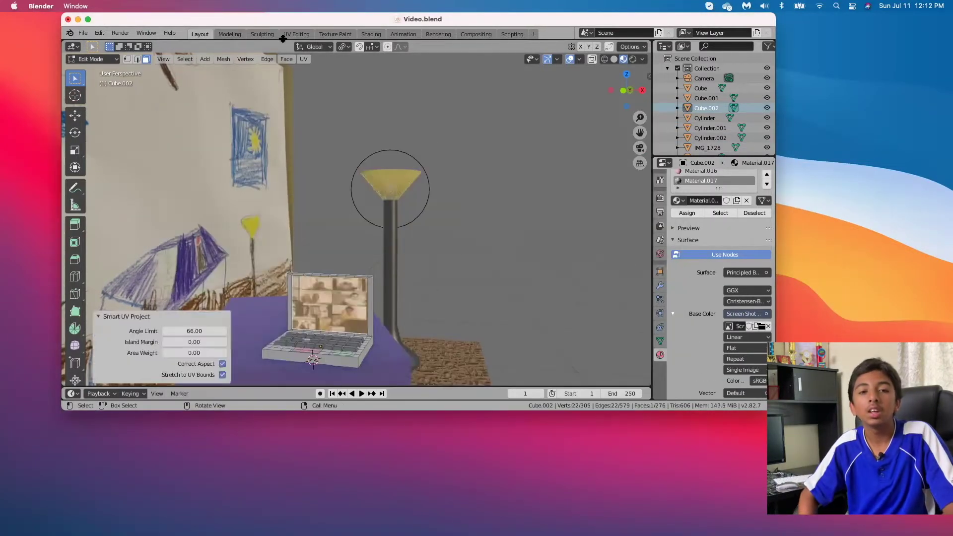
left_click(297, 34)
key("s")
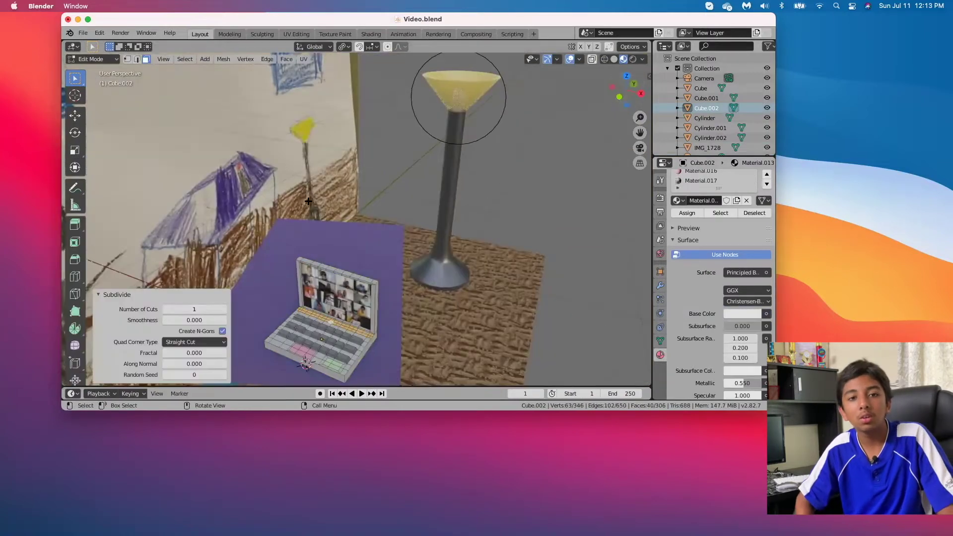
- Checker-deselect every other face on the keyboard
left_click(266, 59)
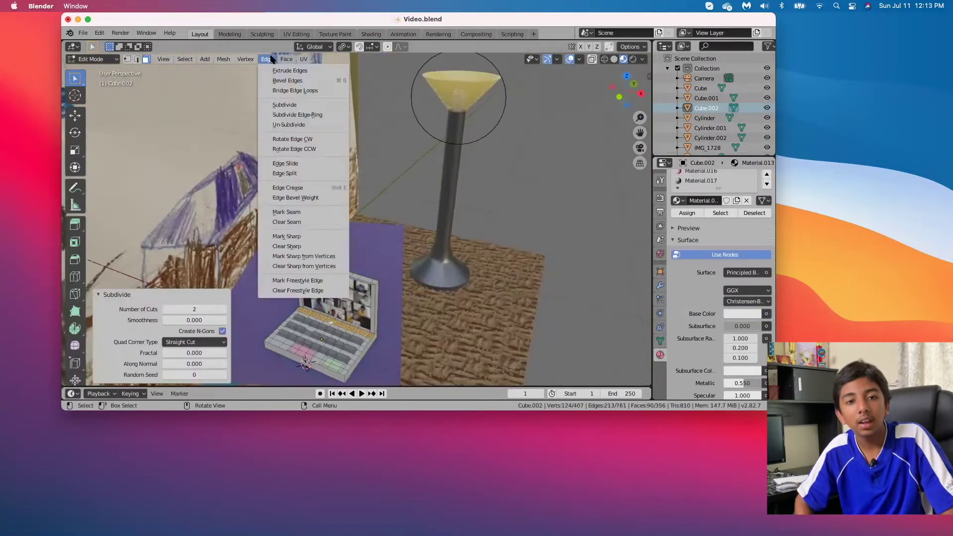
mouse_move(185, 59)
left_click(204, 139)
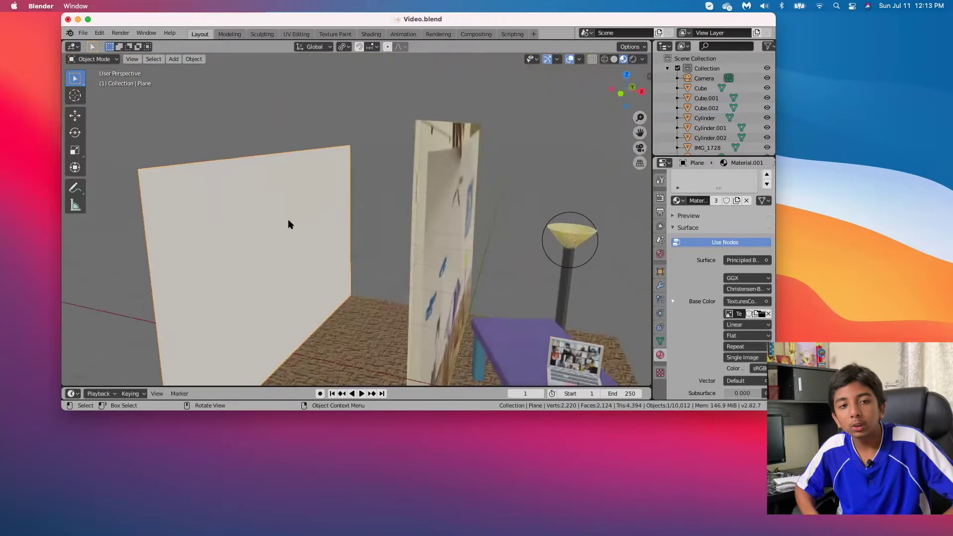
- Add a cube and flatten it along X into a thin picture frame
key("shift+a")
left_click(362, 228)
key("s")
key("x")
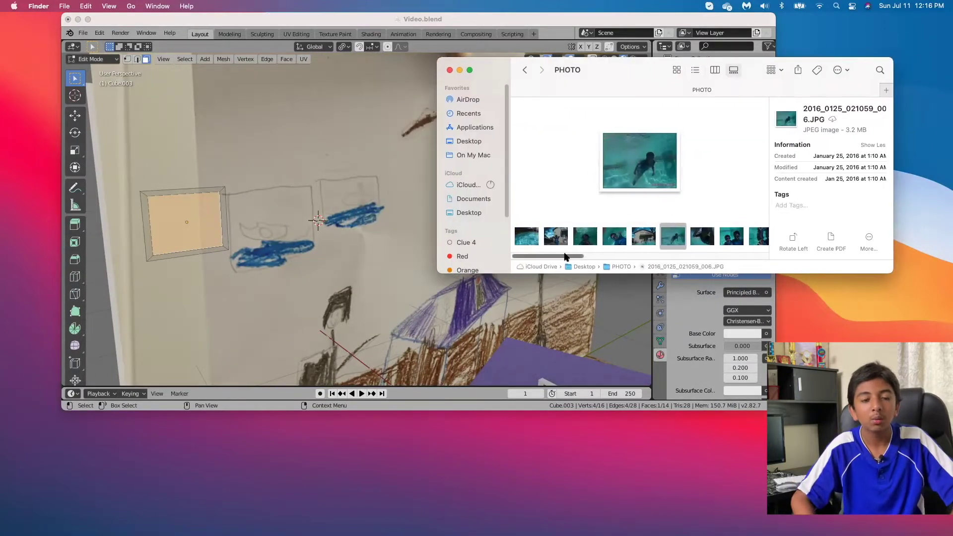
- Map a photo onto the frame with an image texture and Smart UV Project
left_click(725, 243)
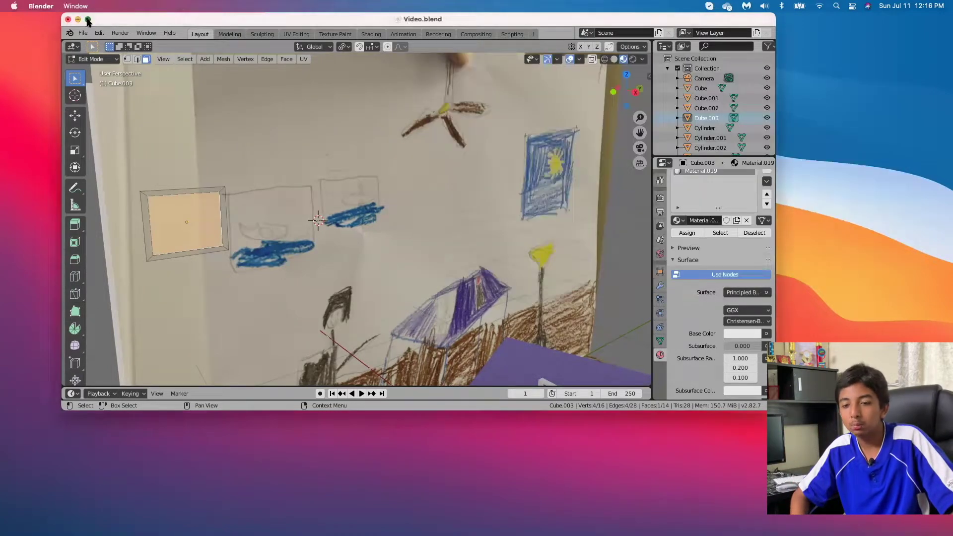
left_click(88, 20)
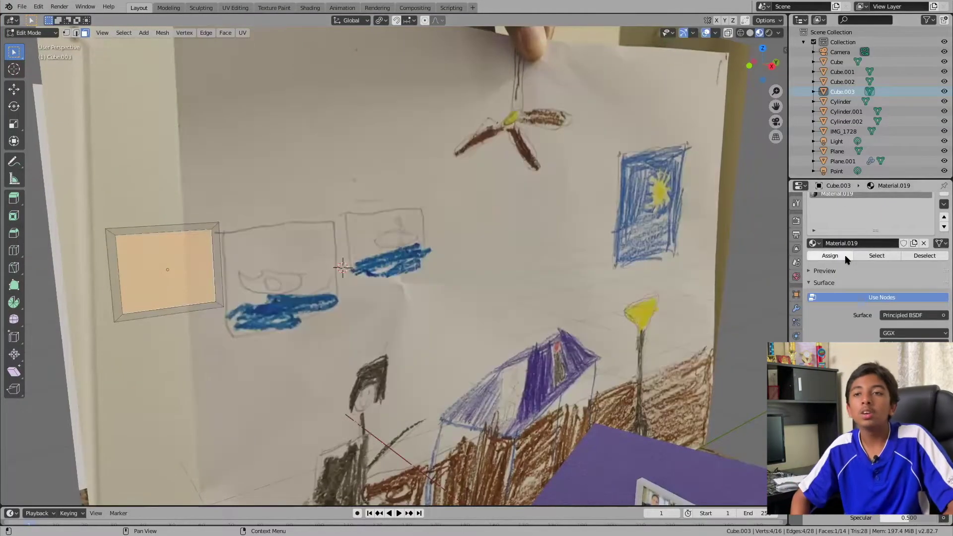
left_click(830, 255)
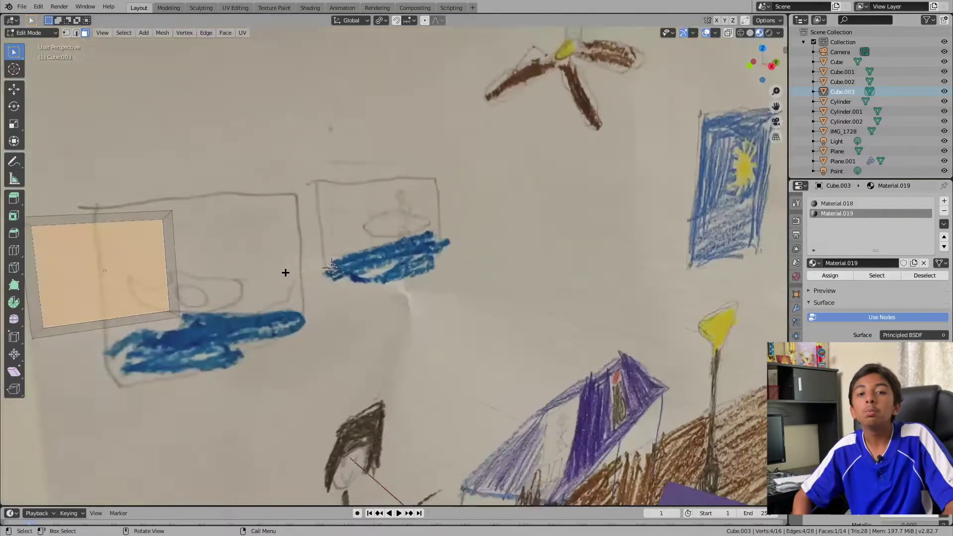
key("u")
left_click(119, 268)
left_click(251, 440)
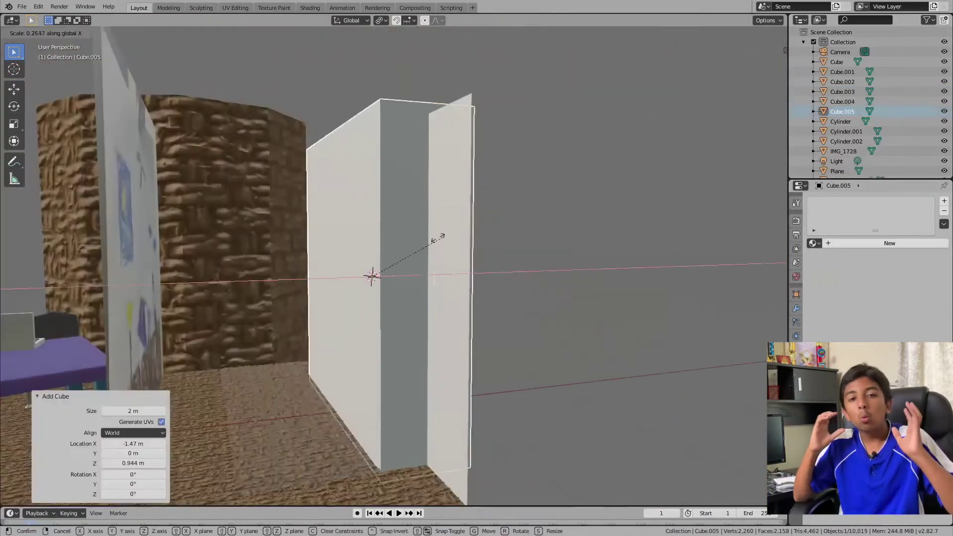
- Squash a new cube thin along X into the wall and inset the window opening
key("s")
key("x")
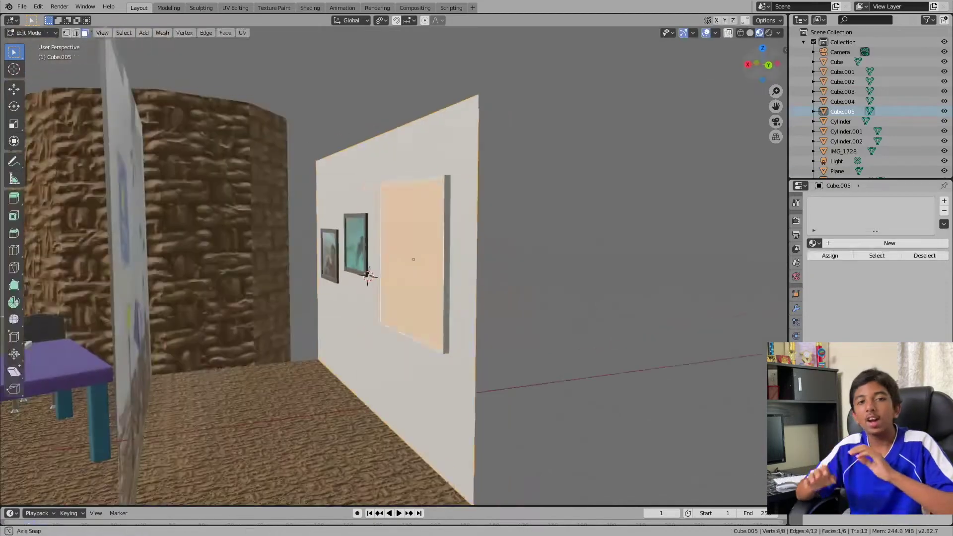
left_click(877, 201)
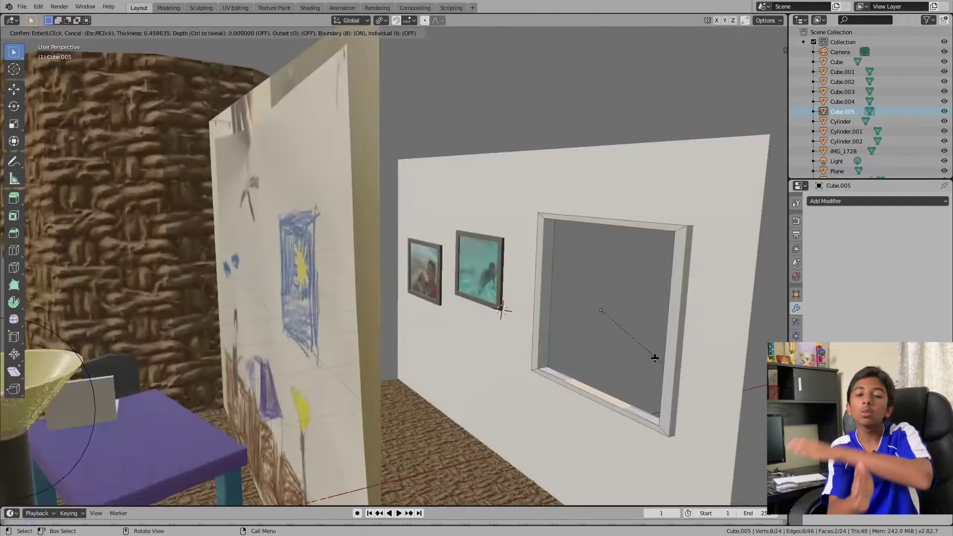
left_click(655, 357)
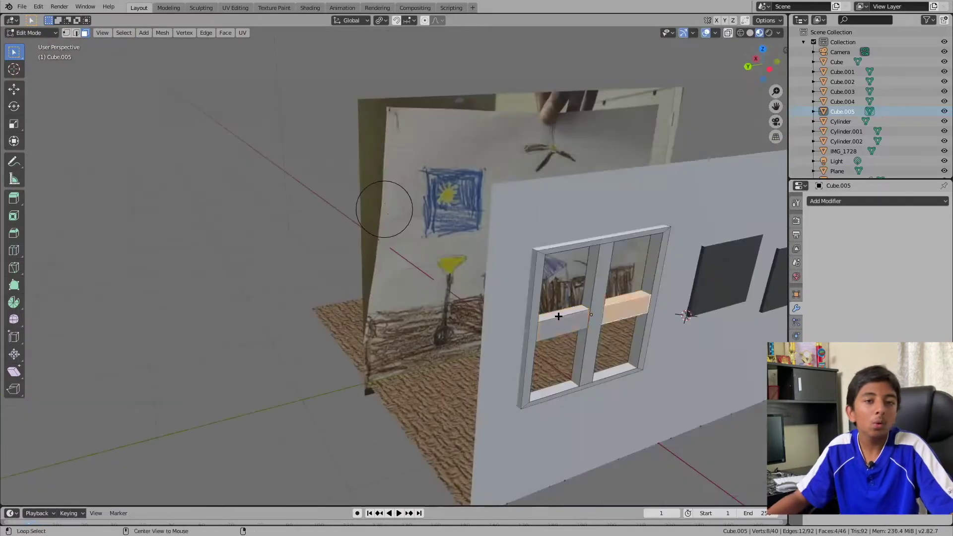
- Scale the window bars flat along Z to form the four-pane window
key("s")
key("z")
left_click(558, 316)
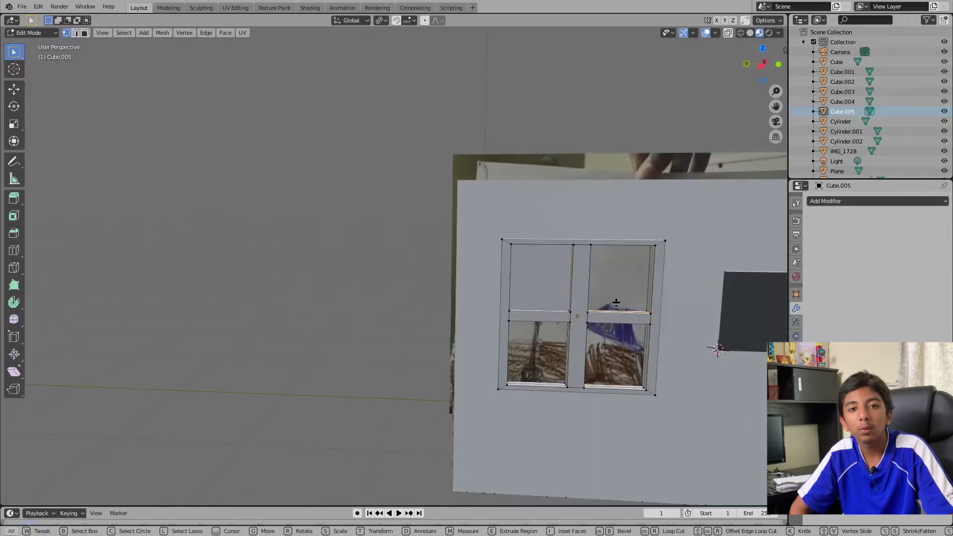
left_click_drag(616, 302, 595, 360, "alt")
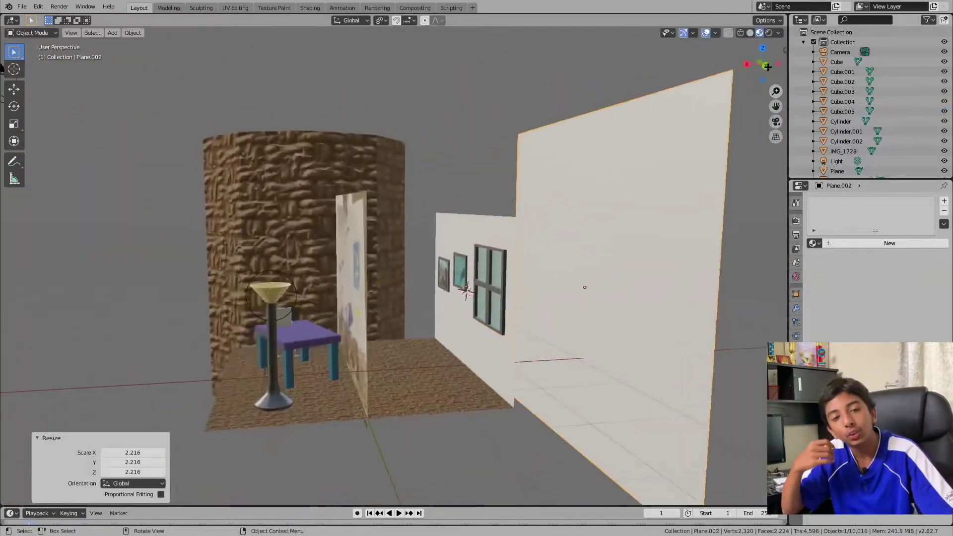
- Give the backdrop plane a blue material and add a yellow sphere sun behind the window
middle_click_drag(585, 287, 585, 287)
left_click(834, 244)
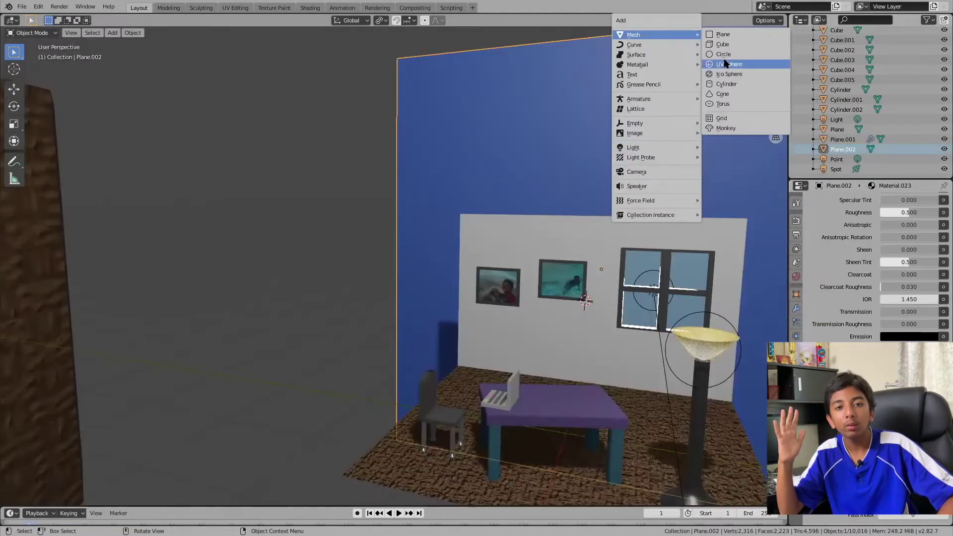
left_click(723, 63)
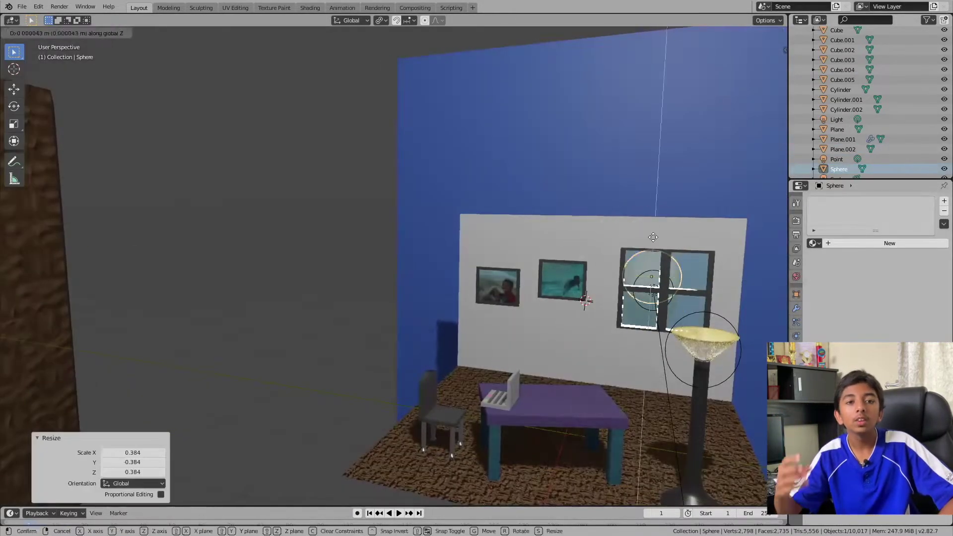
left_click(842, 243)
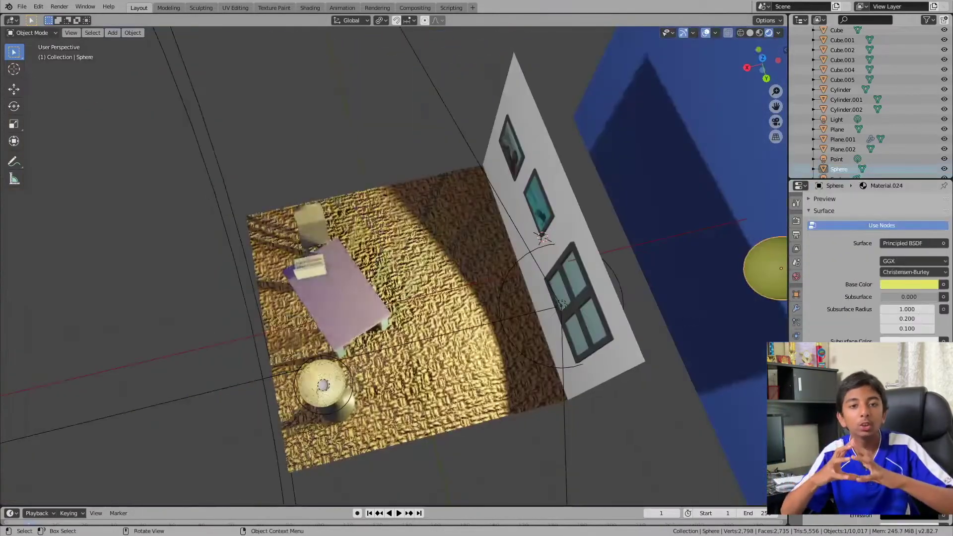
scroll(878, 296, "down", 4)
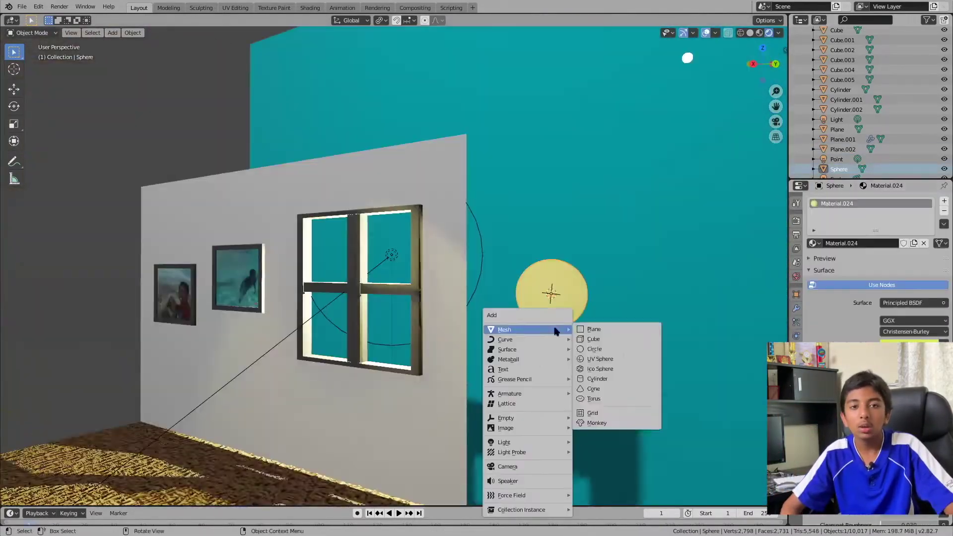
- Add a point light outside the window and raise a duplicated spotlight above the lamp along Z
left_click(593, 330)
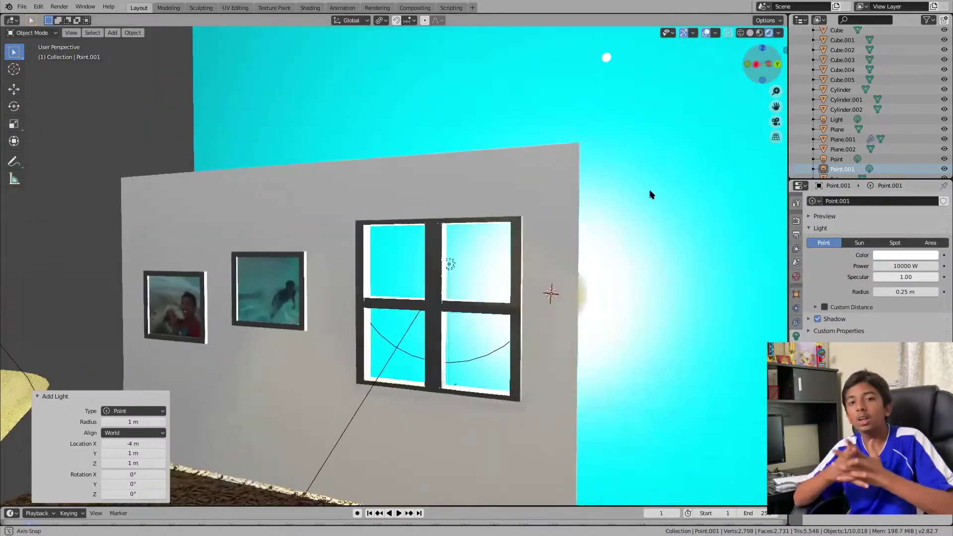
key("g")
key("x")
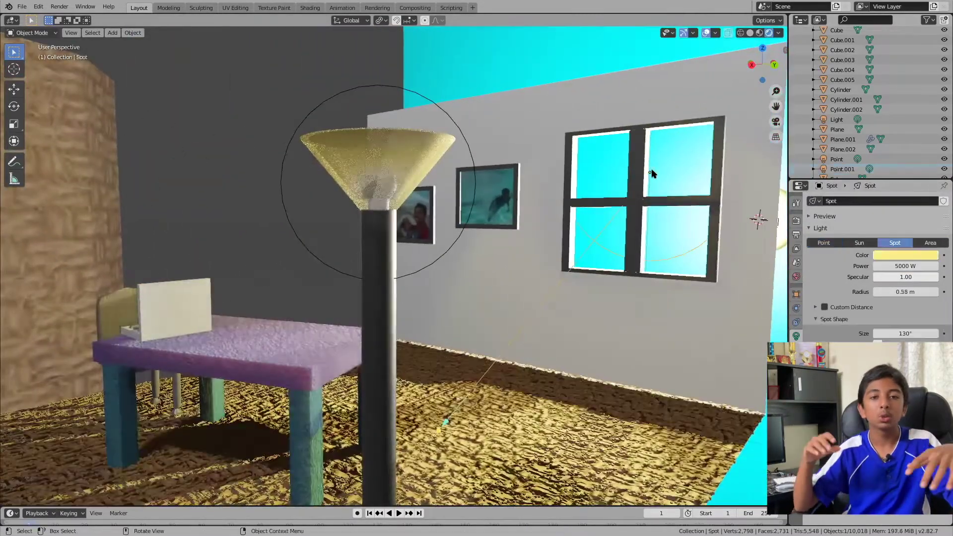
key("shift+d")
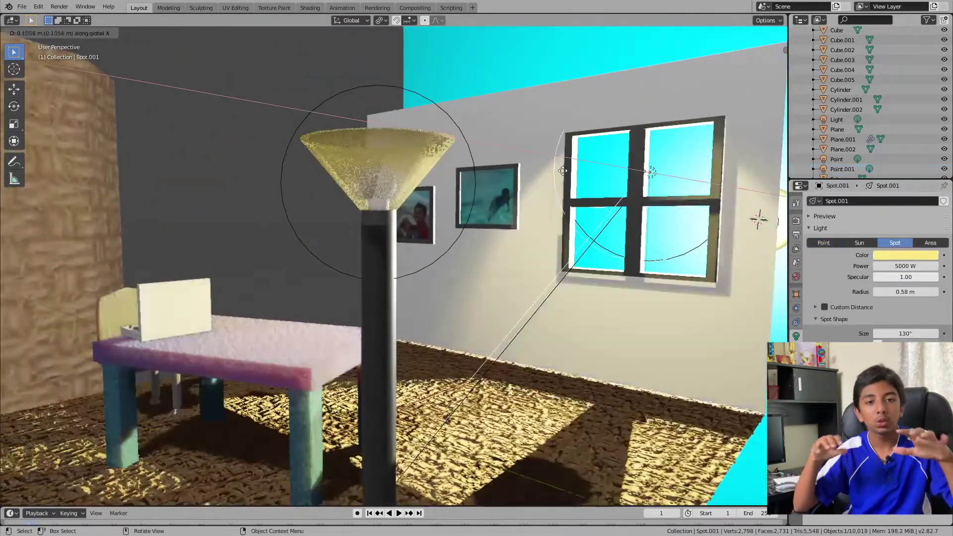
key("Return")
key("g")
key("z")
left_click(516, 437)
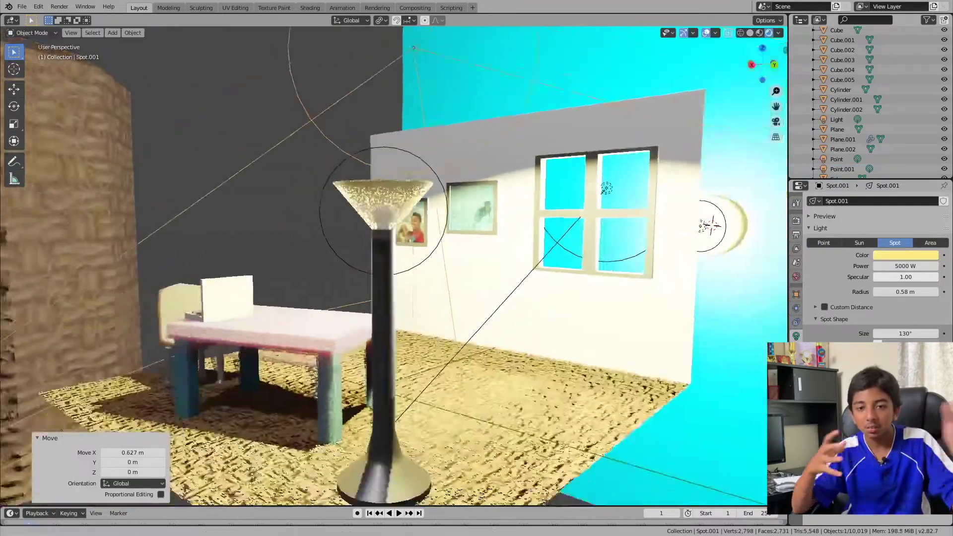
key("g")
key("z")
left_click(576, 32)
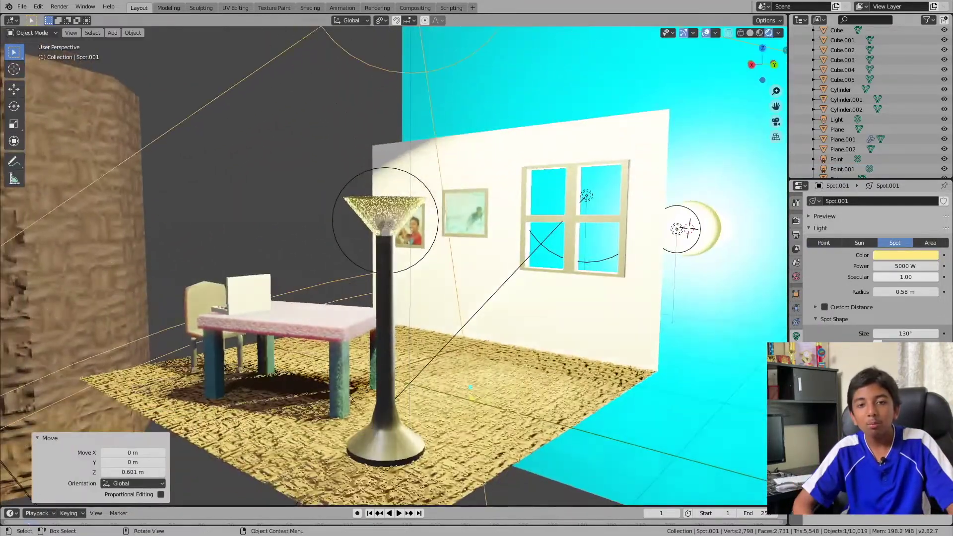
key("Return")
- Select the table and spotlight, then choose an existing material for Plane.003
mouse_move(763, 63)
left_mouse_down()
mouse_move(729, 68)
mouse_move(747, 61)
left_mouse_up()
left_click(334, 314)
scroll(340, 296, "down", 3)
left_click(412, 59)
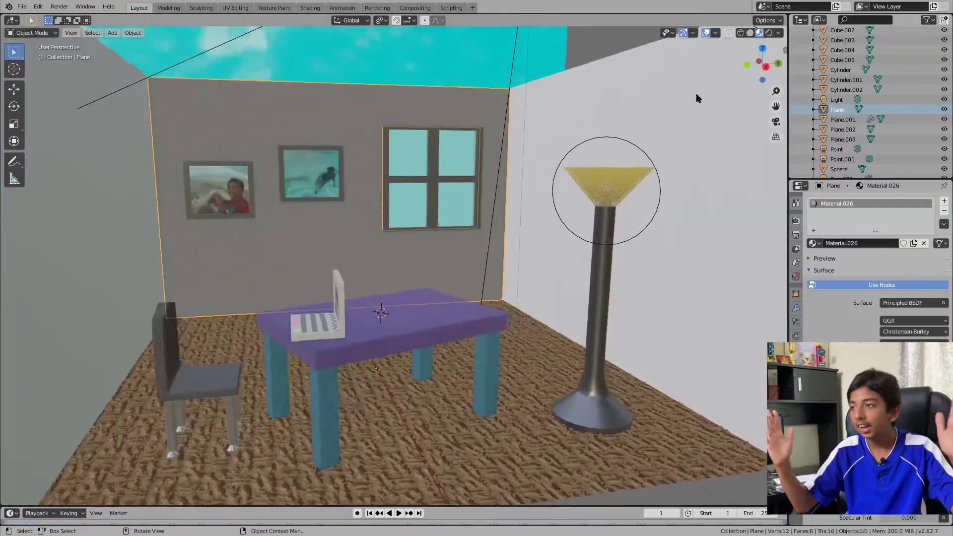
left_click(813, 263)
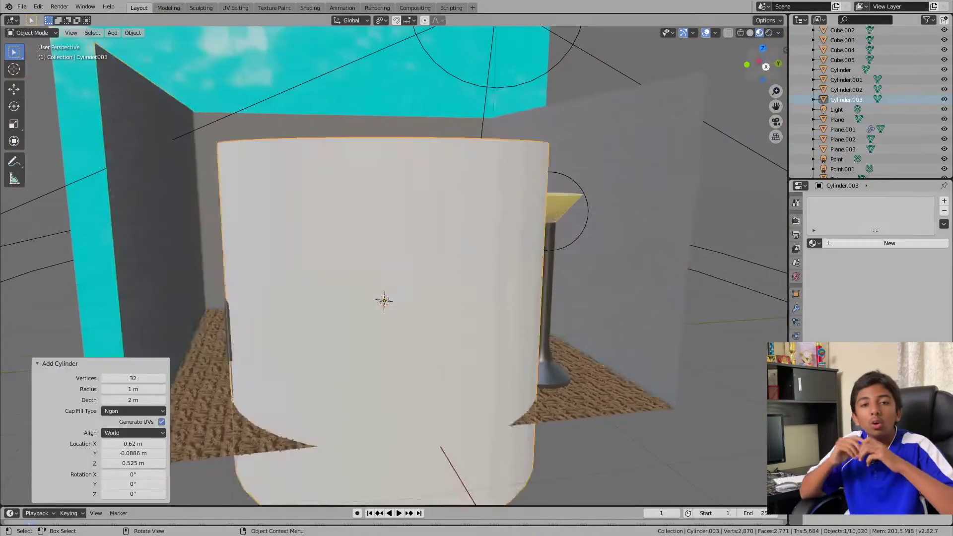
- Shrink the new cylinder and move it down onto the table
key("s")
left_click(479, 245)
key("g")
key("shift+z")
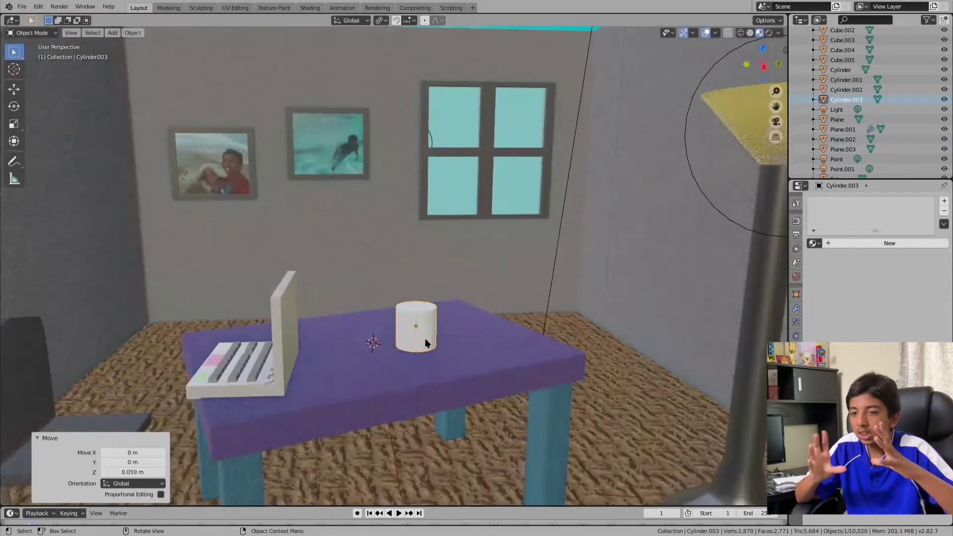
key("Tab")
left_click(473, 344)
left_click(429, 350)
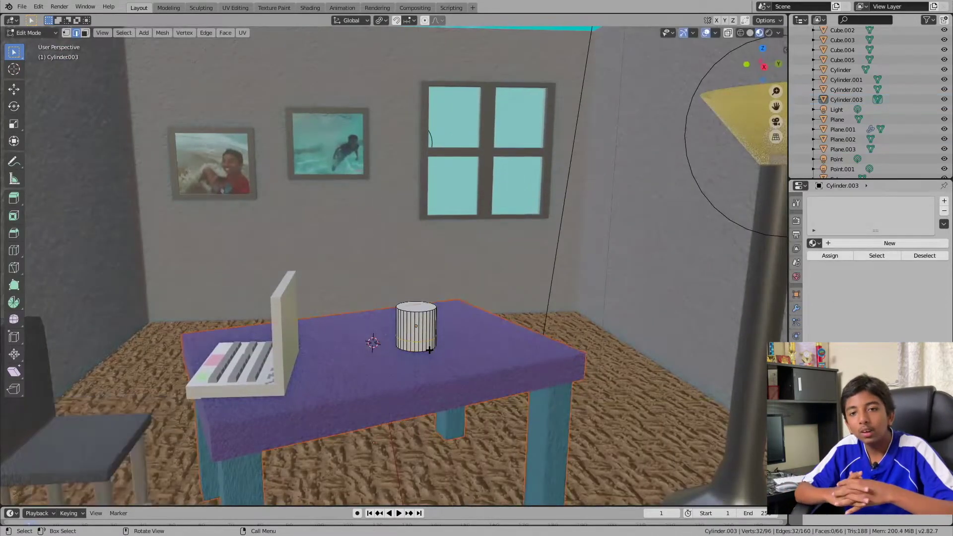
left_click(446, 356)
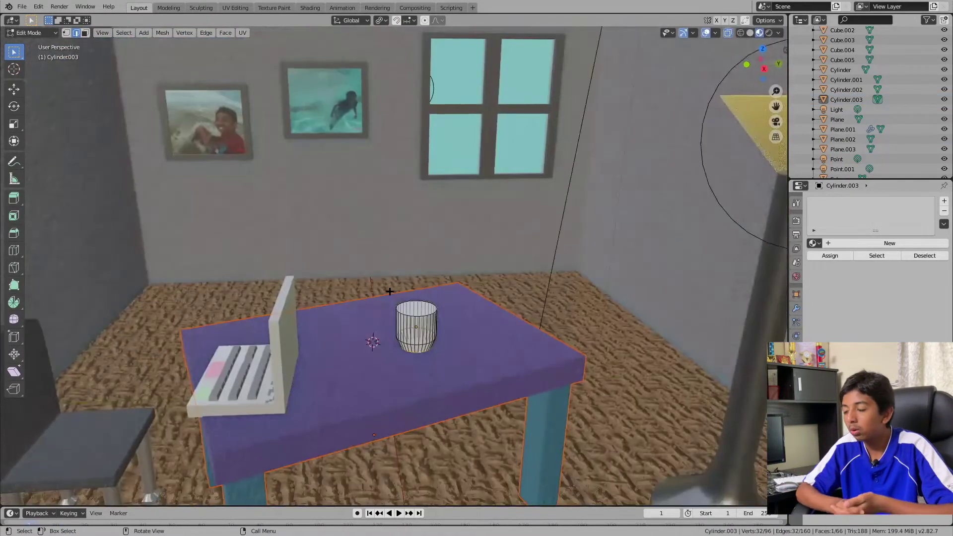
- Extrude the cylinder's top face upward several times and narrow it into a bottle neck
key("KP_3")
scroll(396, 266, "up", 6)
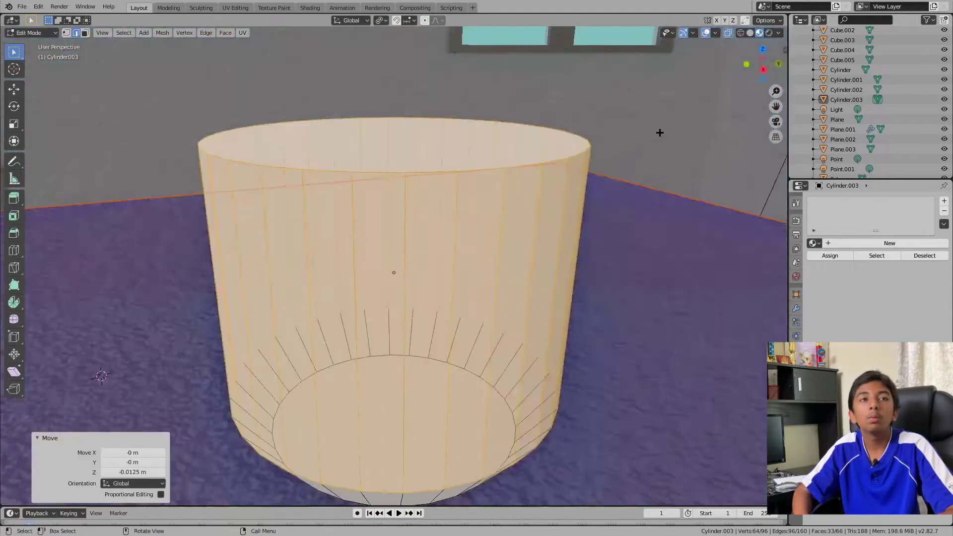
scroll(659, 132, "down", 5)
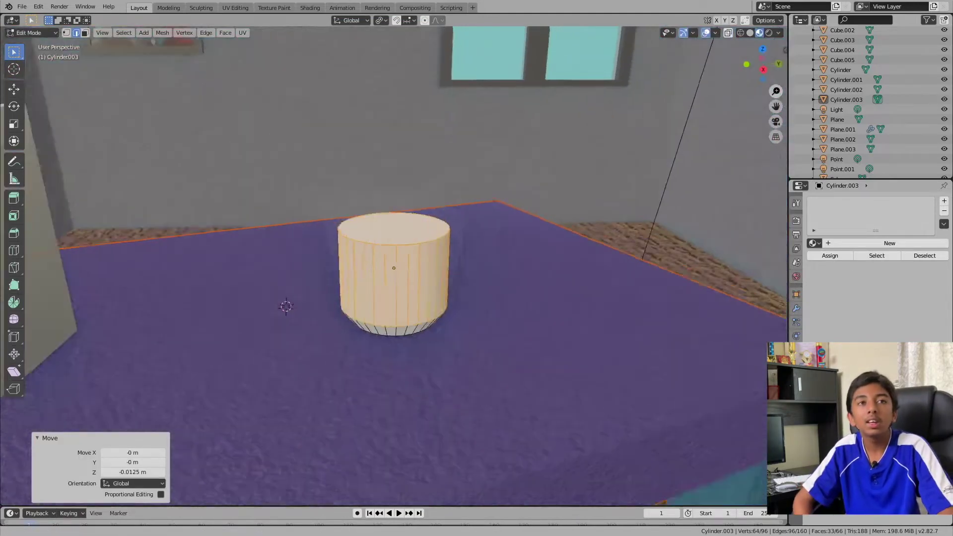
left_click(405, 223)
key("e")
left_click(405, 194)
key("e")
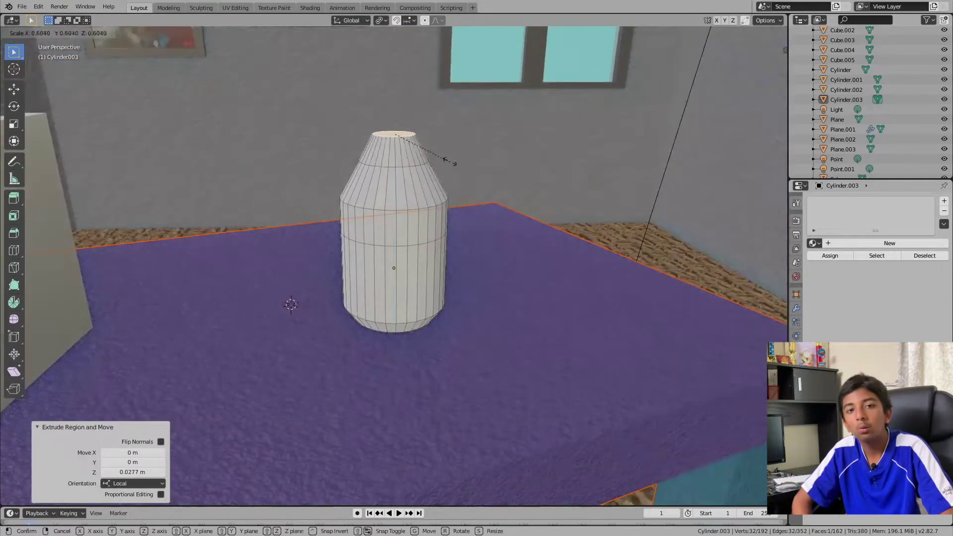
left_click(450, 162)
key("e")
left_click(404, 161)
right_click(496, 195)
left_click(496, 195)
left_click(494, 164)
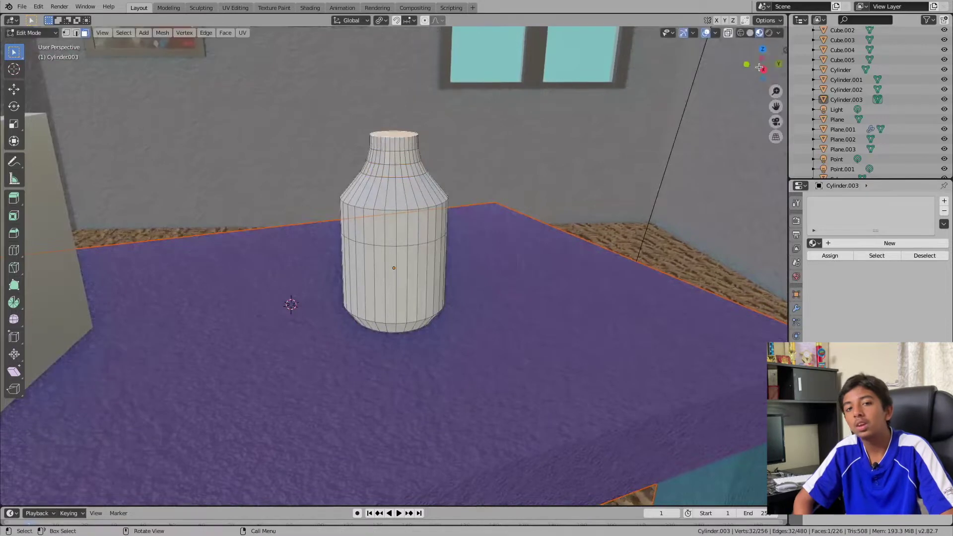
- Widen the bottle's neck rim, then select the top ring and middle band of faces
left_click(728, 31)
left_click(389, 213, "alt")
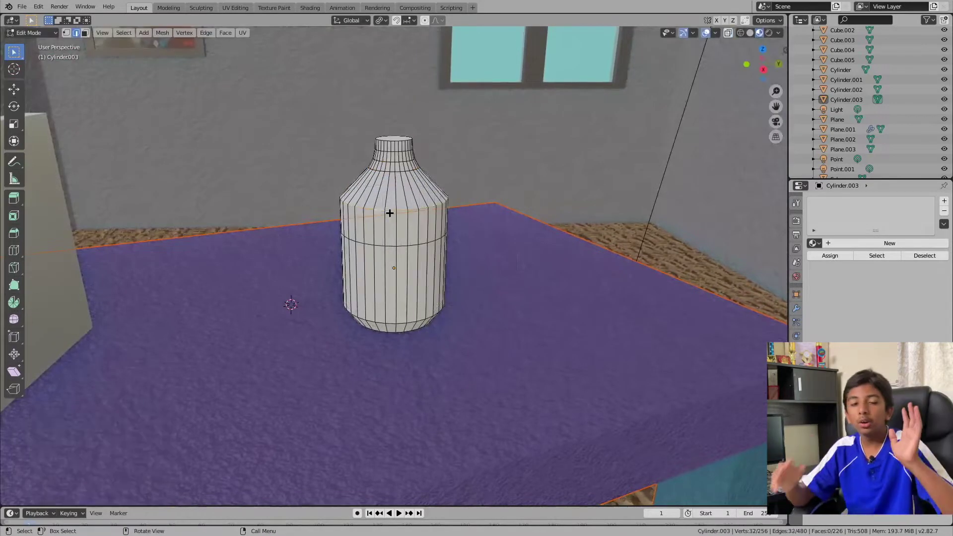
middle_click_drag(482, 95, 388, 142)
key("s")
left_click(419, 145)
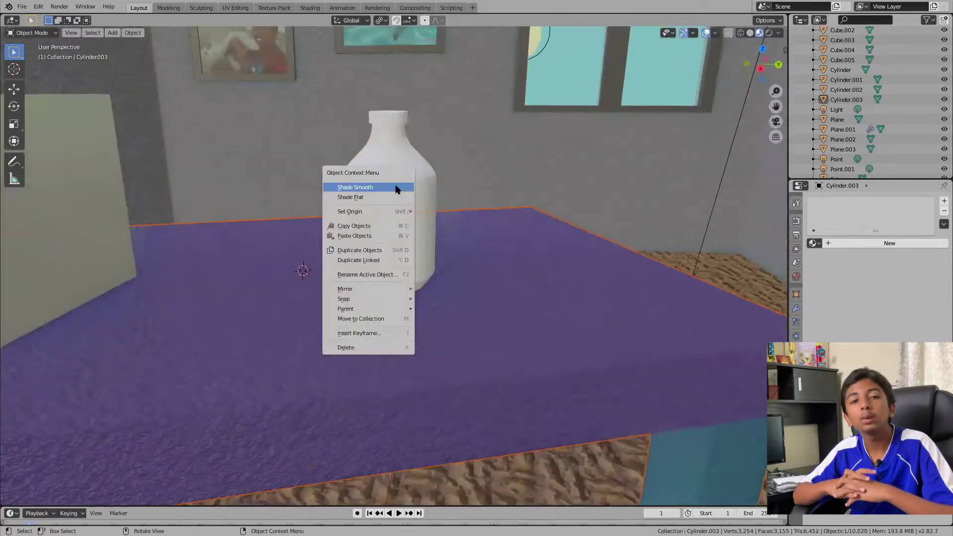
left_click(395, 187)
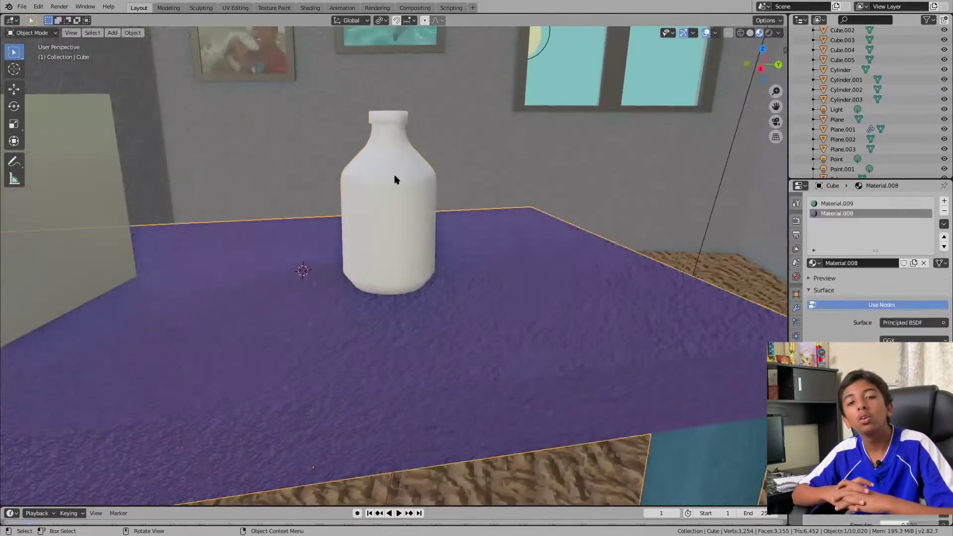
key("Tab")
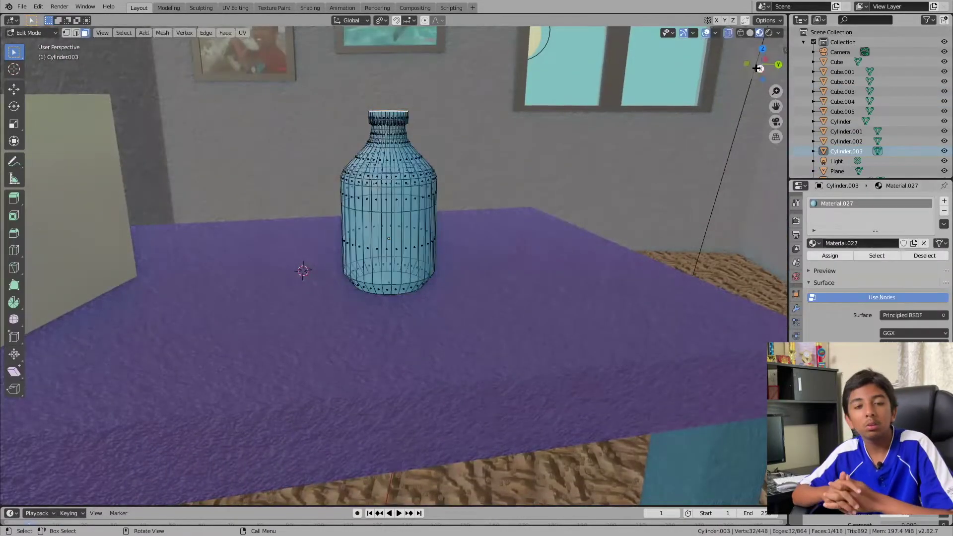
left_click(758, 68)
left_click(392, 123, "alt")
left_click(396, 201, "alt")
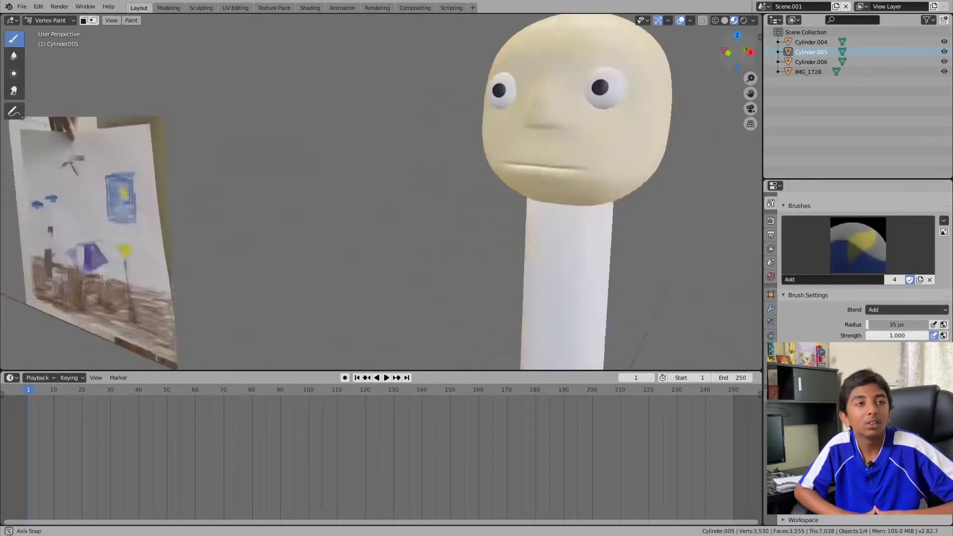
- Open the vertex paint brush blend options and switch the head's editing mode
left_click(889, 310)
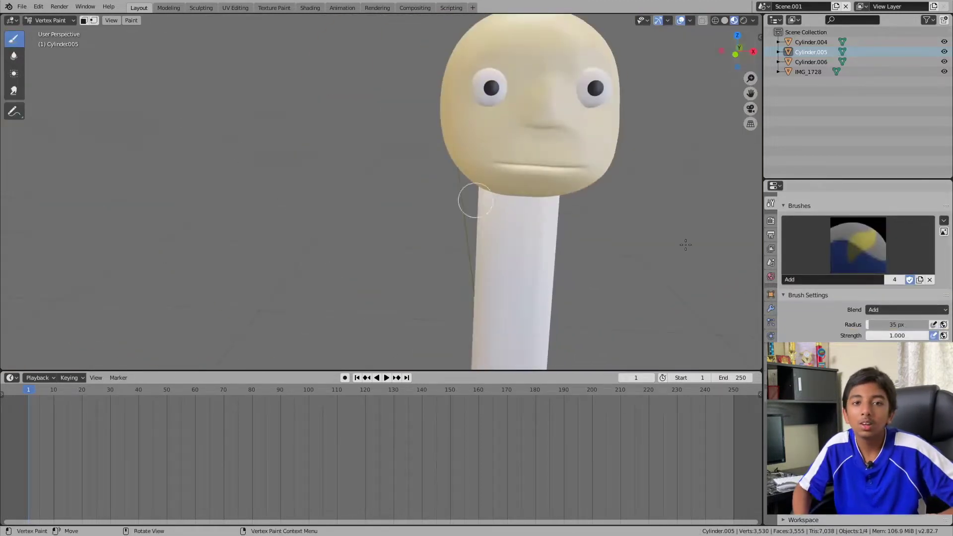
left_click(26, 21)
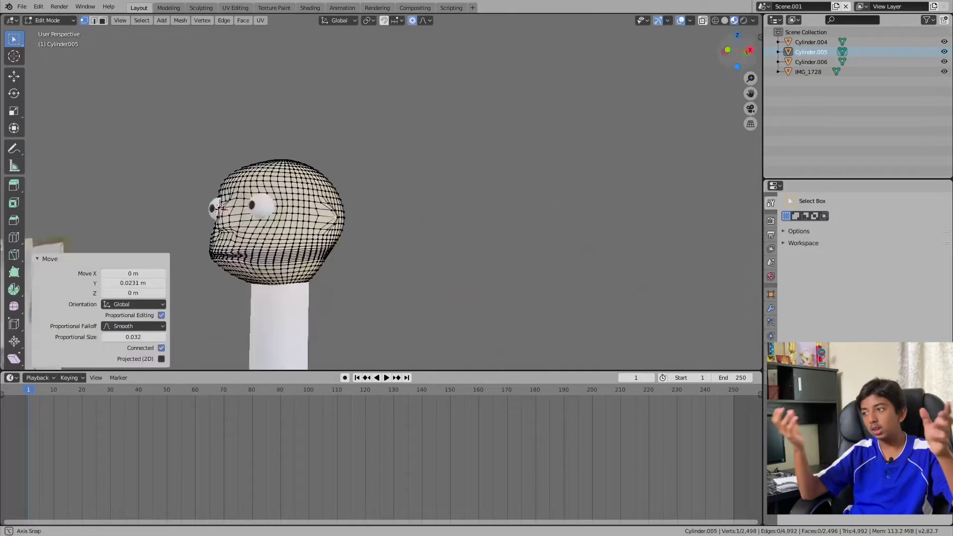
- Select part of the head mesh, view the figure from the front, and exit Edit Mode
left_click_drag(313, 167, 388, 186)
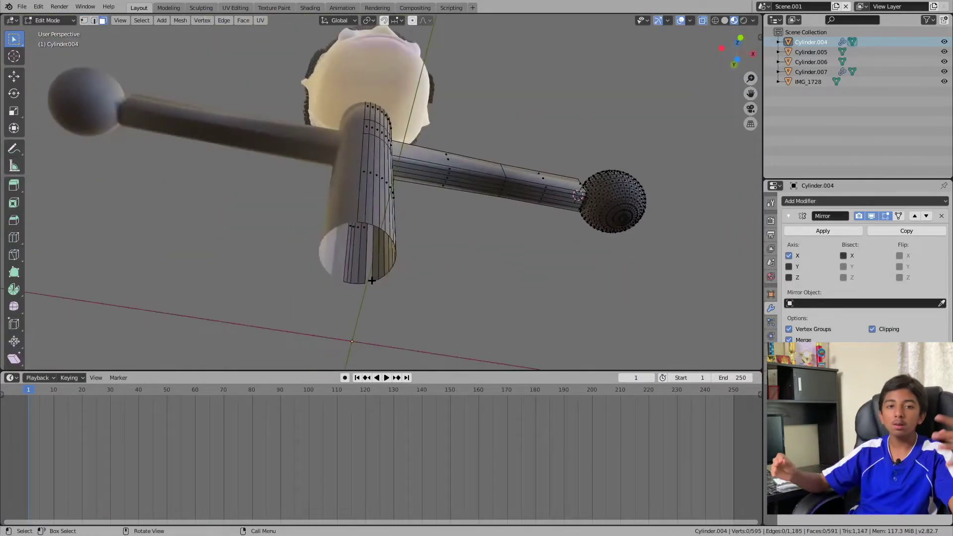
middle_click_drag(372, 281, 387, 268)
key("Tab")
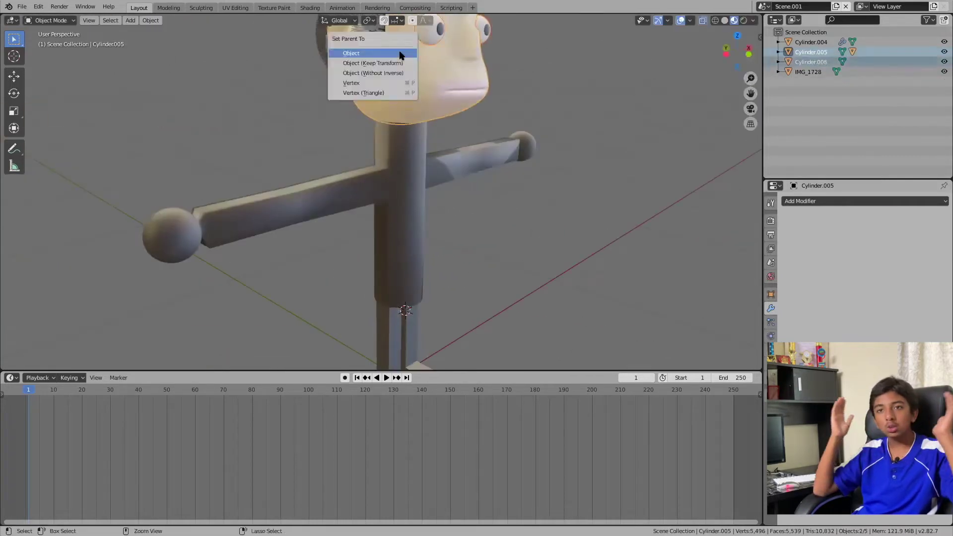
- Parent Cylinder.006 and Cylinder.007 to Cylinder.005 and grow the head's underside selection
left_click(400, 51)
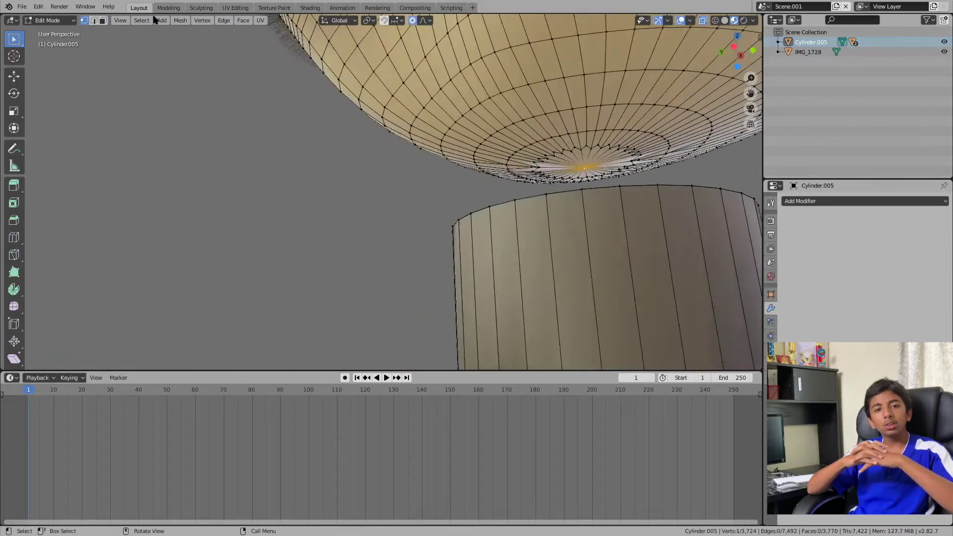
key("ctrl+KP_Add")
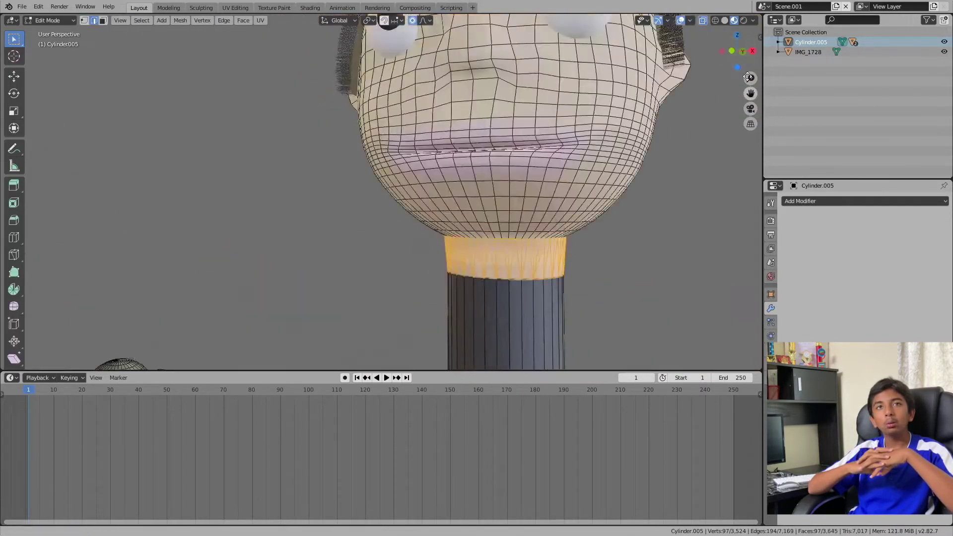
key("KP_1")
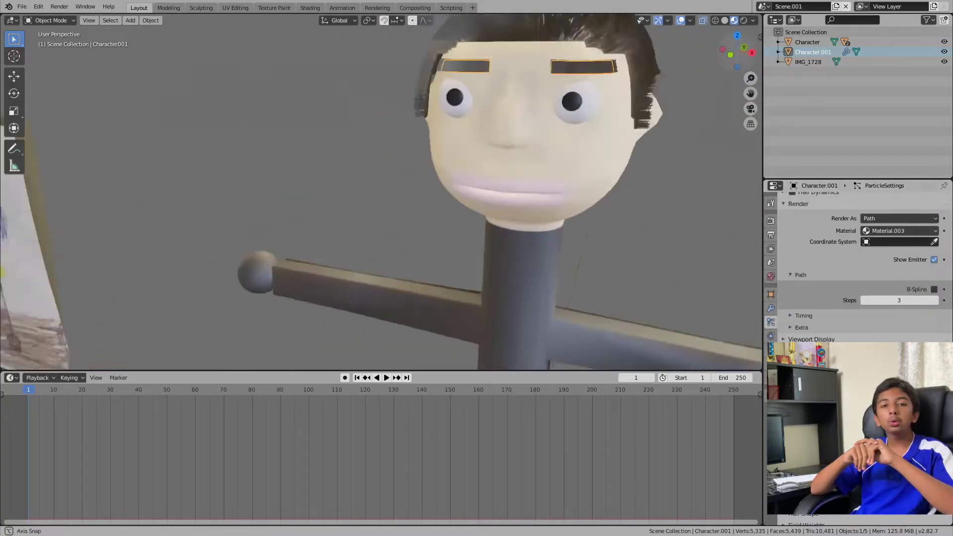
- Rotate an eyebrow and move it vertically into place
key("r")
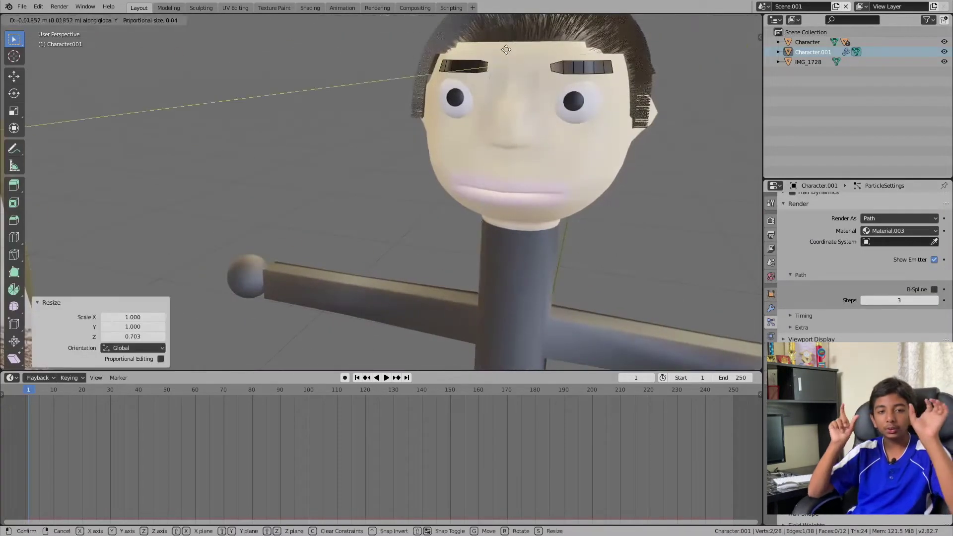
key("g")
key("z")
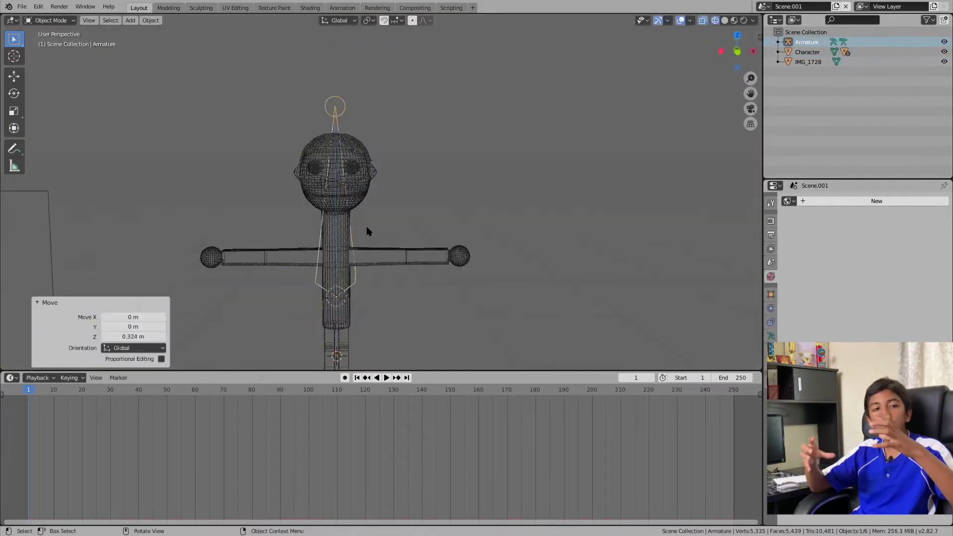
- Move a bone down along Z, rename it in Bone properties, and select the foot bone
key("g")
key("z")
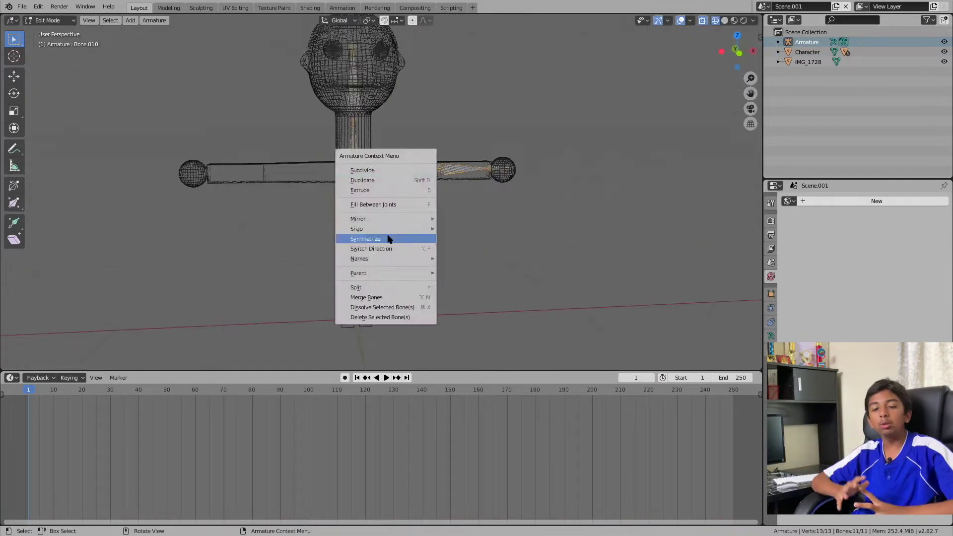
left_click(392, 225)
double_click(839, 200)
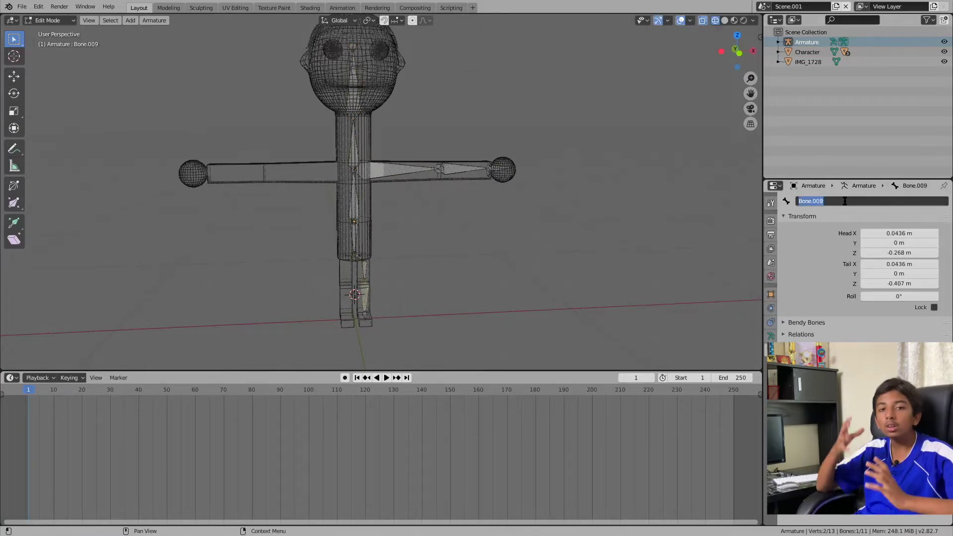
left_click(364, 316)
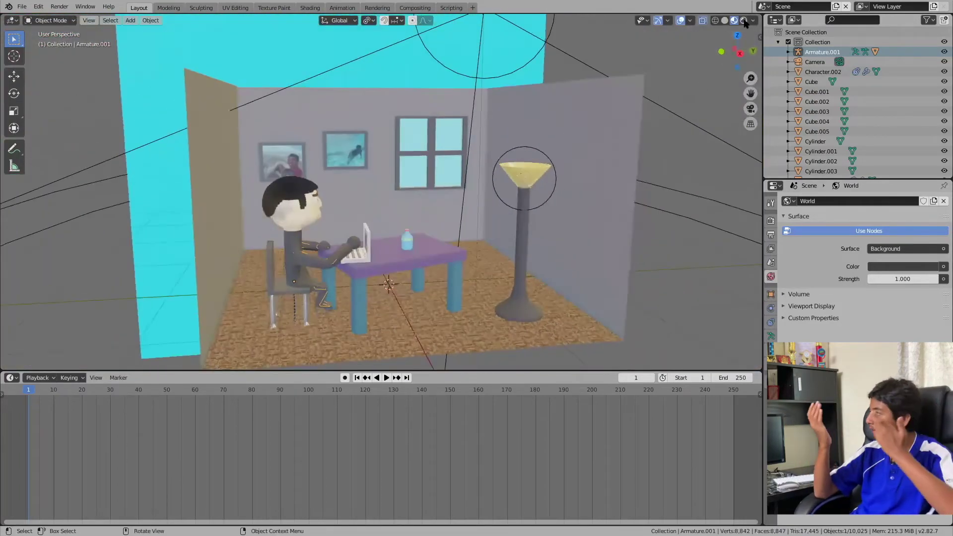
- Switch the viewport to Rendered shading to preview the room's lighting
left_click(743, 20)
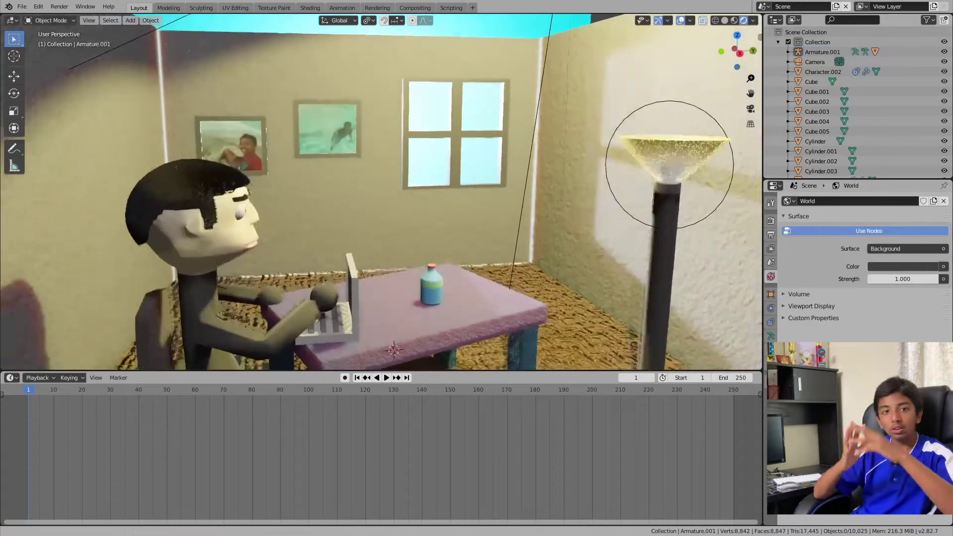